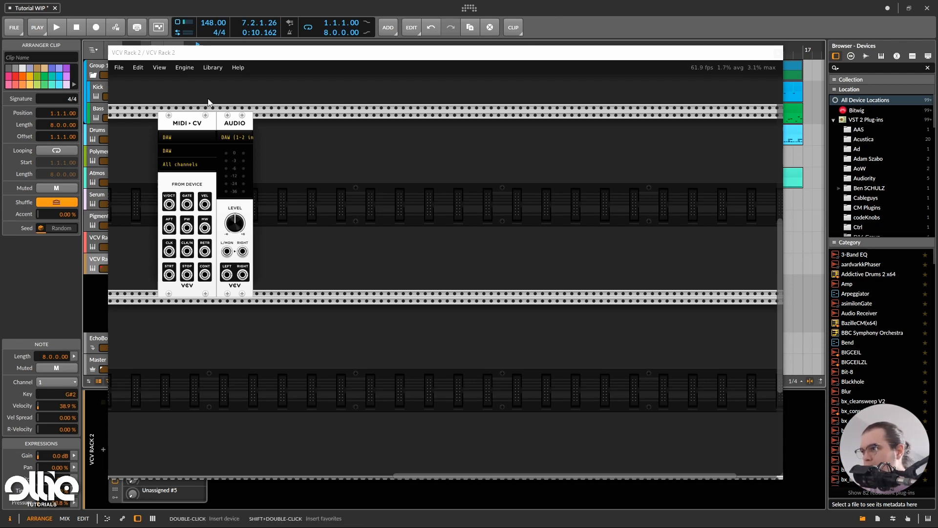
Uncover the arrangement, play it briefly from bar 1, and bring the VCV Rack window back over it
left_click_drag(288, 56, 373, 264)
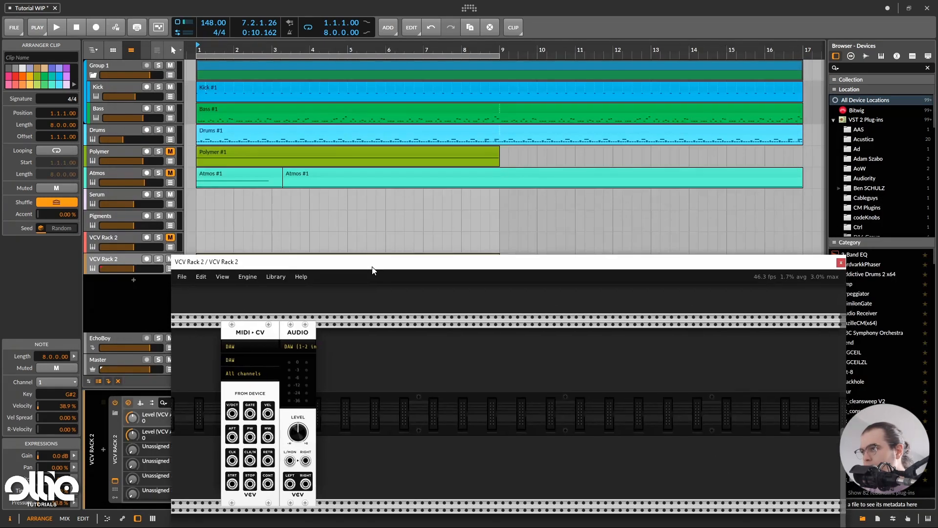
left_click(227, 57)
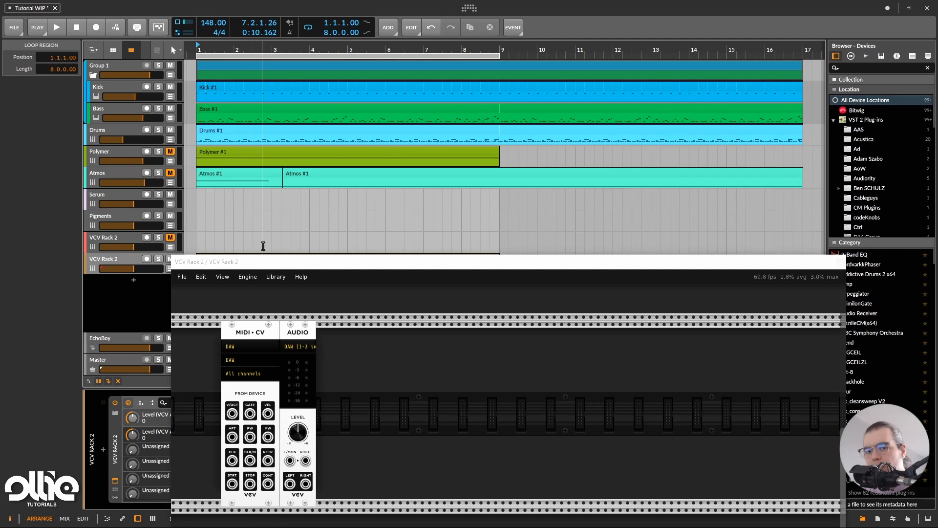
key("space")
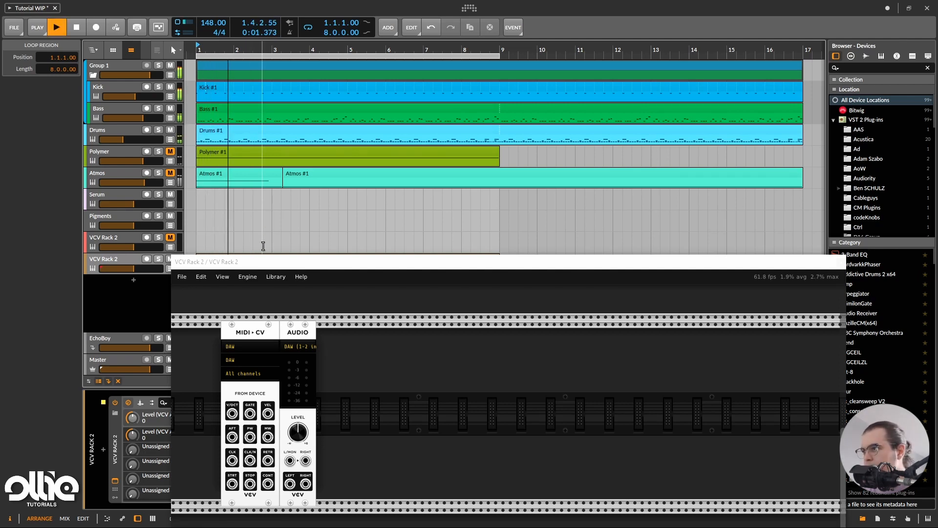
key("space")
left_click_drag(277, 262, 216, 65)
Find the Valley Terrorform module in the module browser and add it to the rack between MIDI-CV and AUDIO
right_click(374, 214)
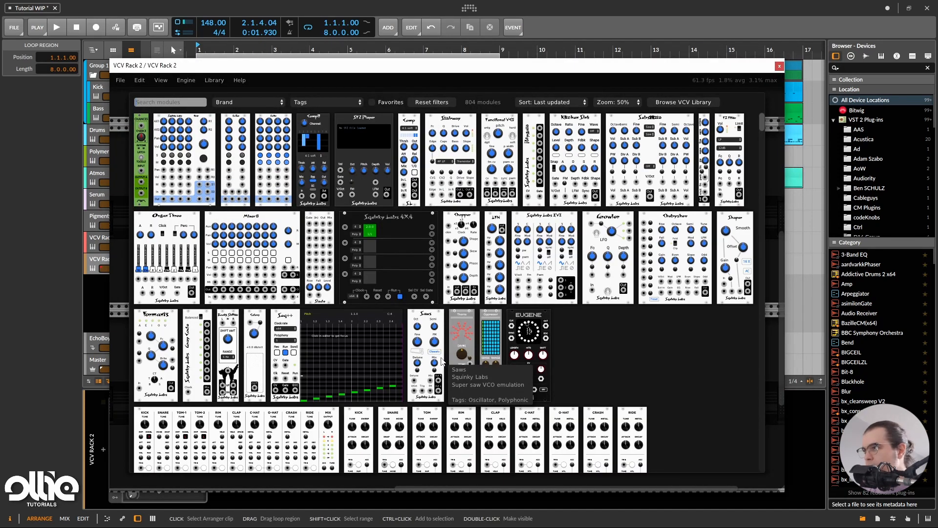
type("ter")
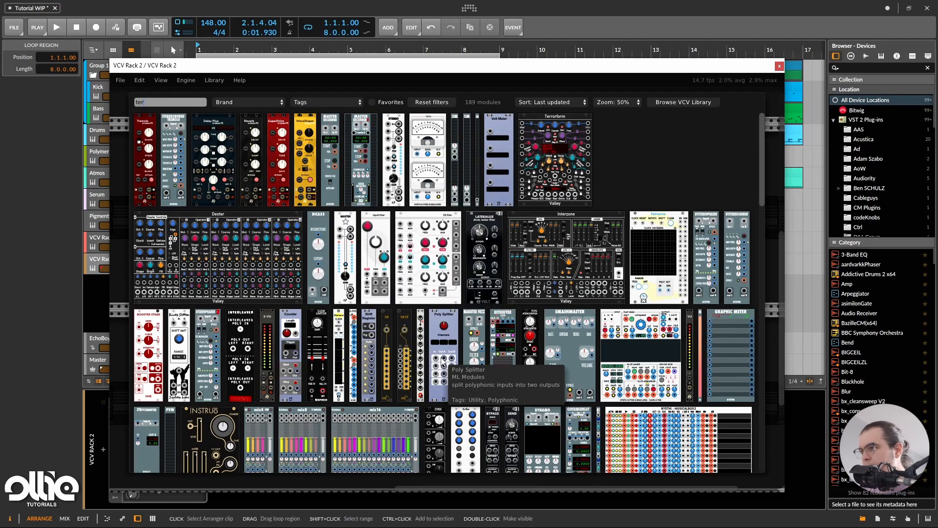
type("ro")
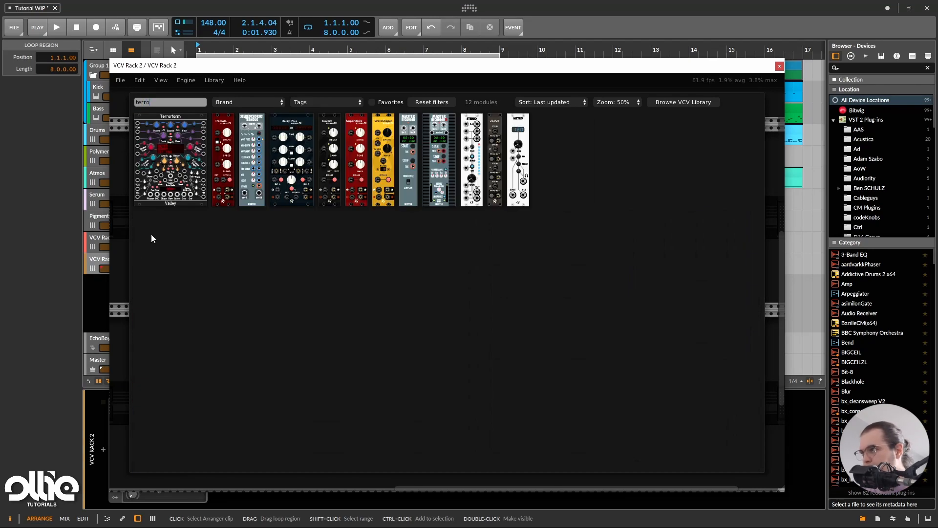
left_click(174, 183)
left_click_drag(382, 141, 532, 162)
scroll(243, 236, "up", 3)
scroll(243, 236, "up", 3)
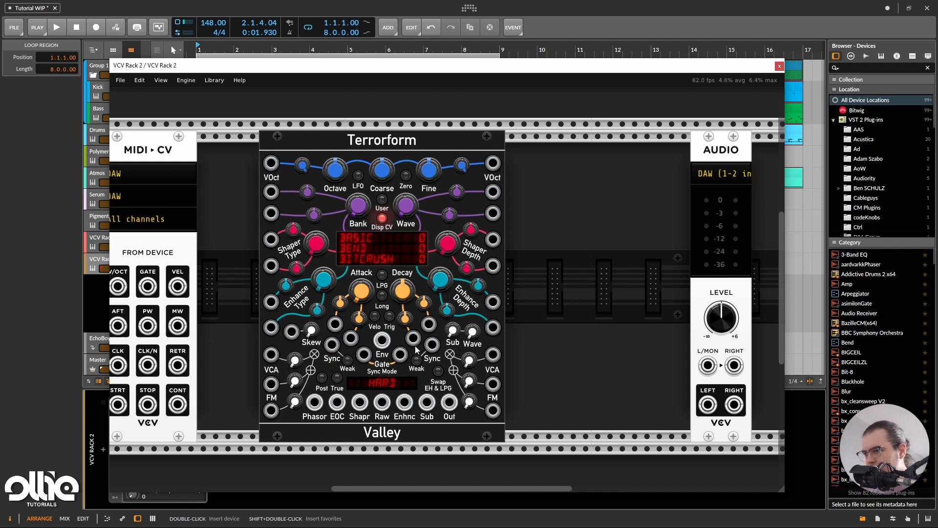
Review Terrorform's sync mode options without changing them and shift the module slightly closer to MIDI-CV
left_click(404, 384)
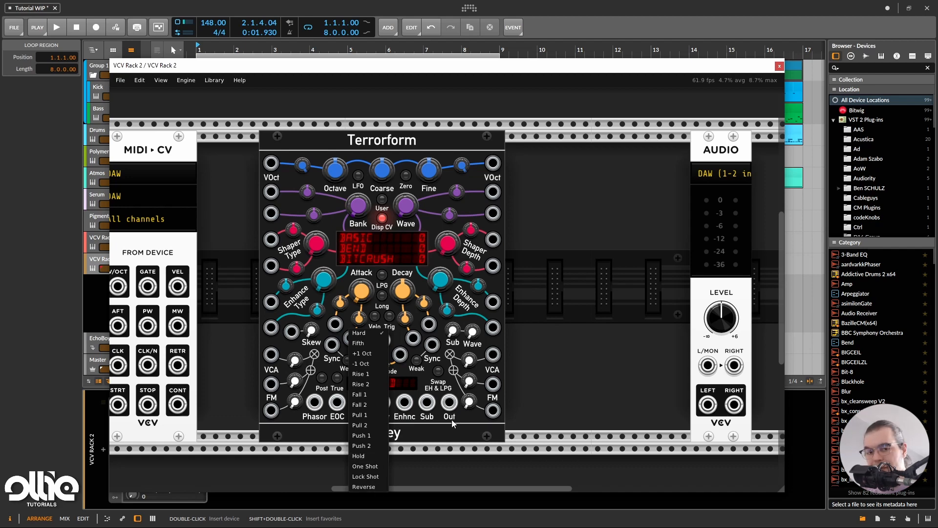
left_click(421, 414)
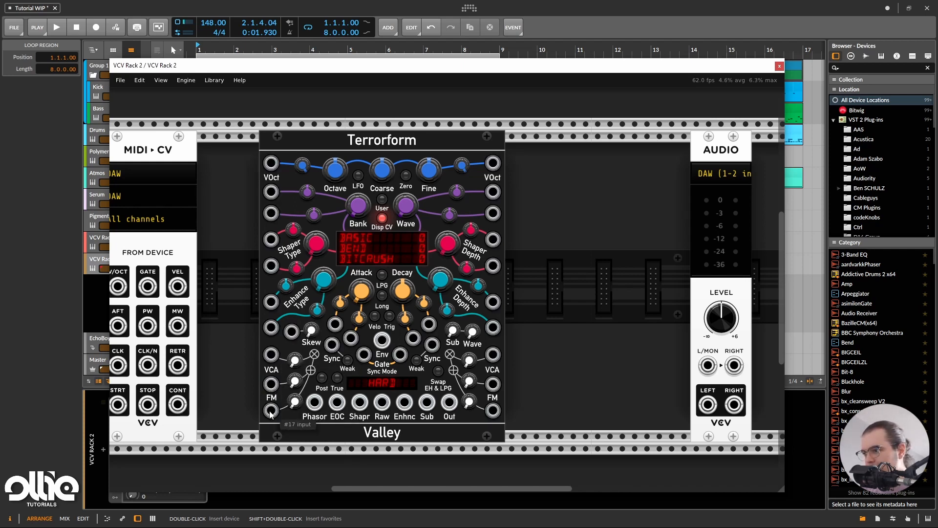
left_click(272, 357)
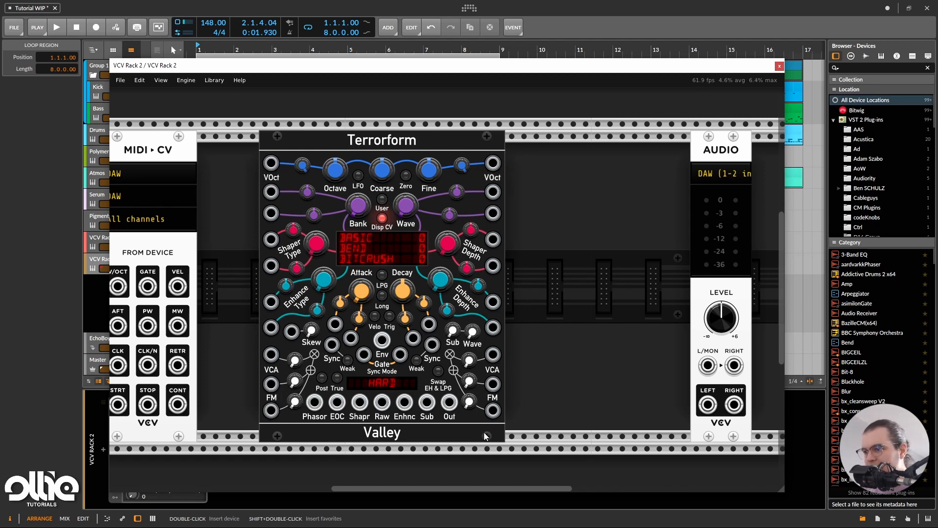
left_click_drag(315, 402, 264, 388)
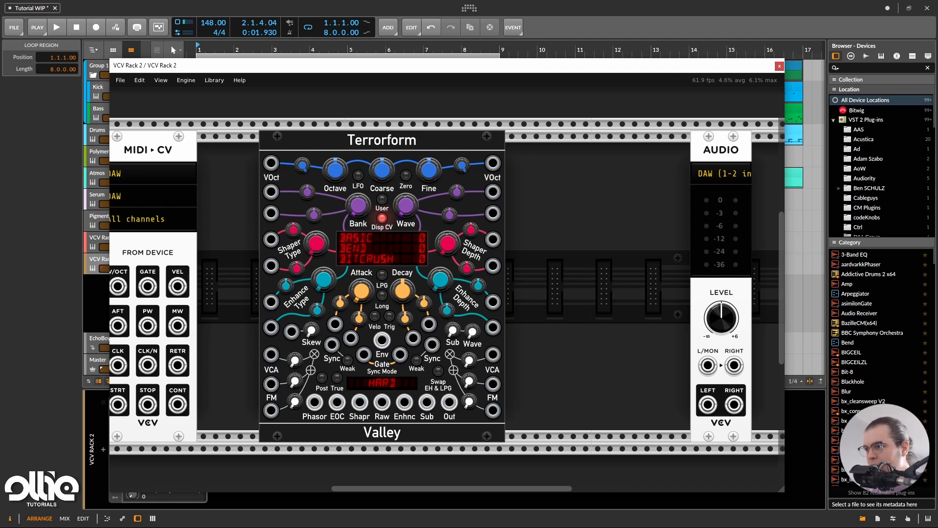
left_click_drag(406, 133, 382, 133)
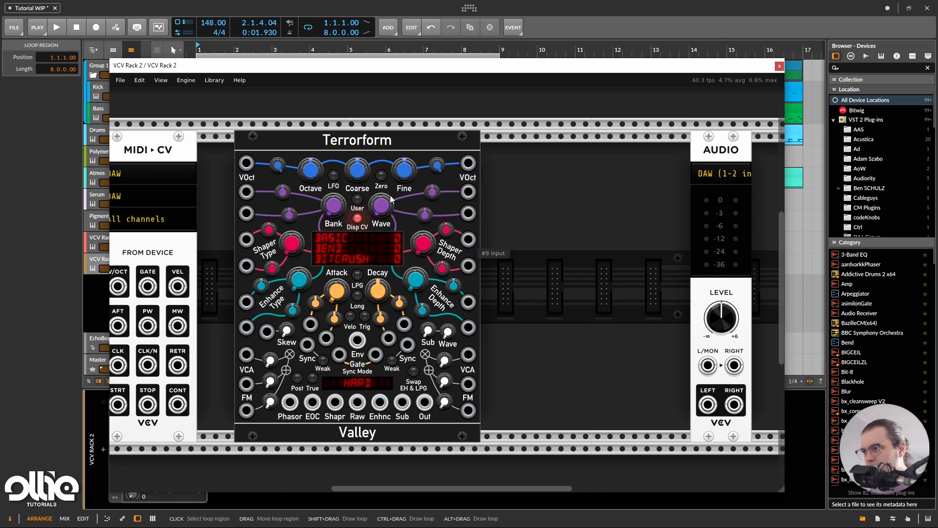
Switch Terrorform to user banks, open bank 1's WAV loading dialog in the User Wavetable Manager, and cancel it
left_click(361, 203)
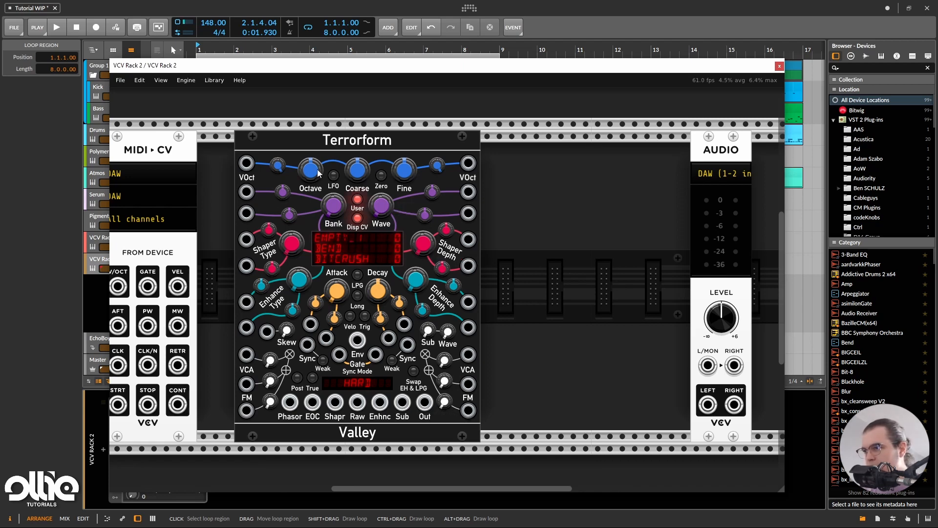
right_click(358, 241)
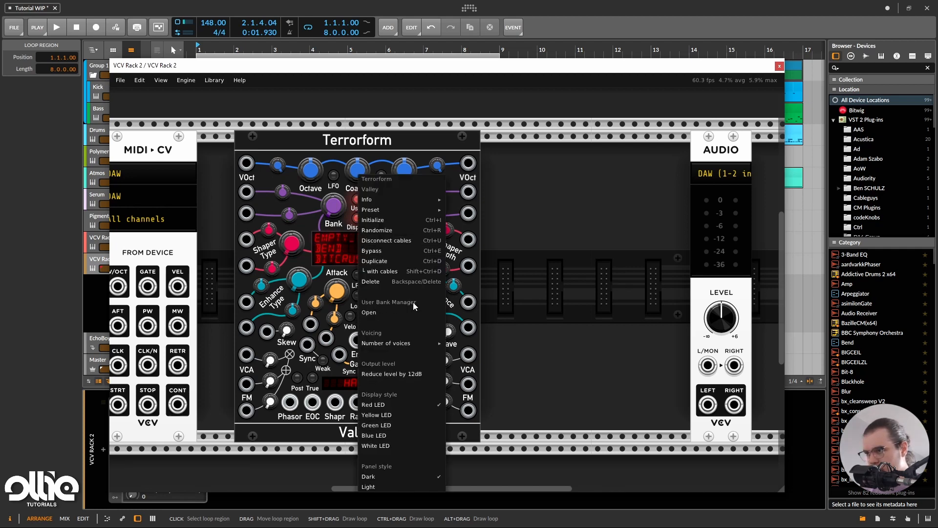
left_click(387, 313)
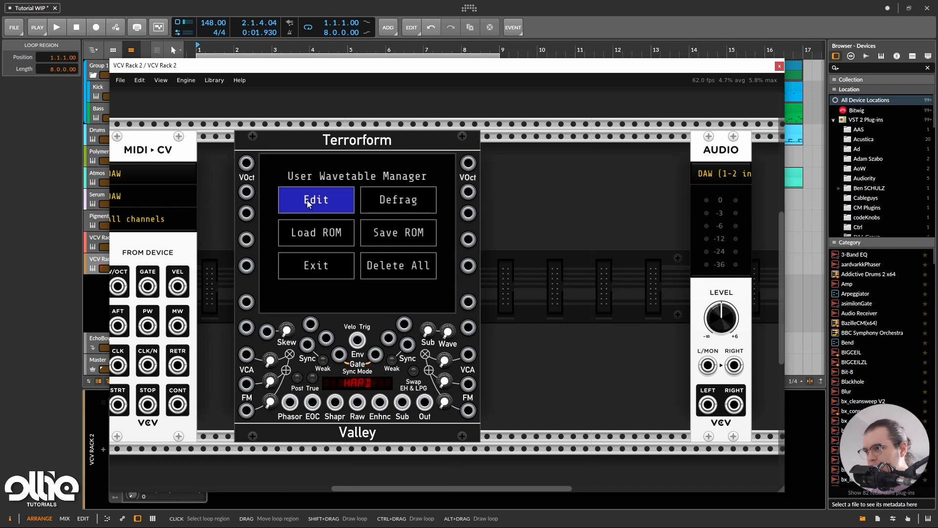
left_click(330, 209)
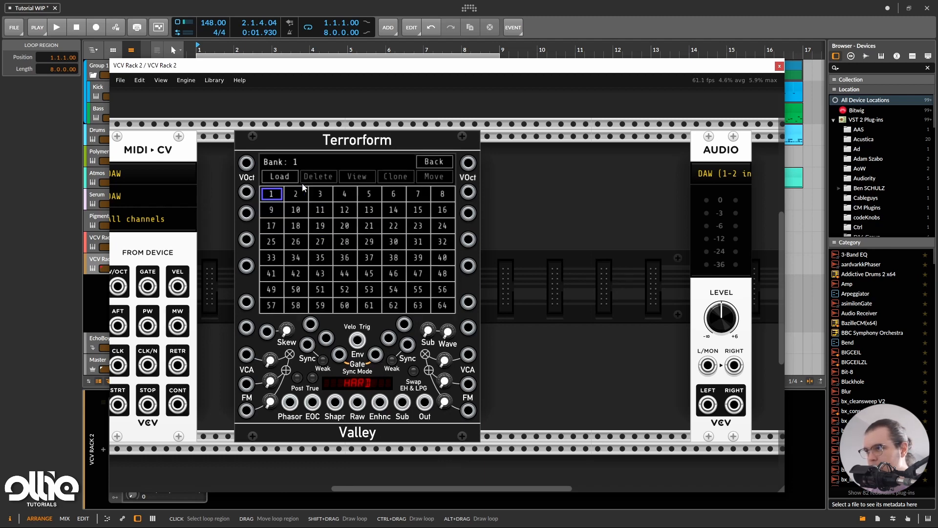
left_click(280, 176)
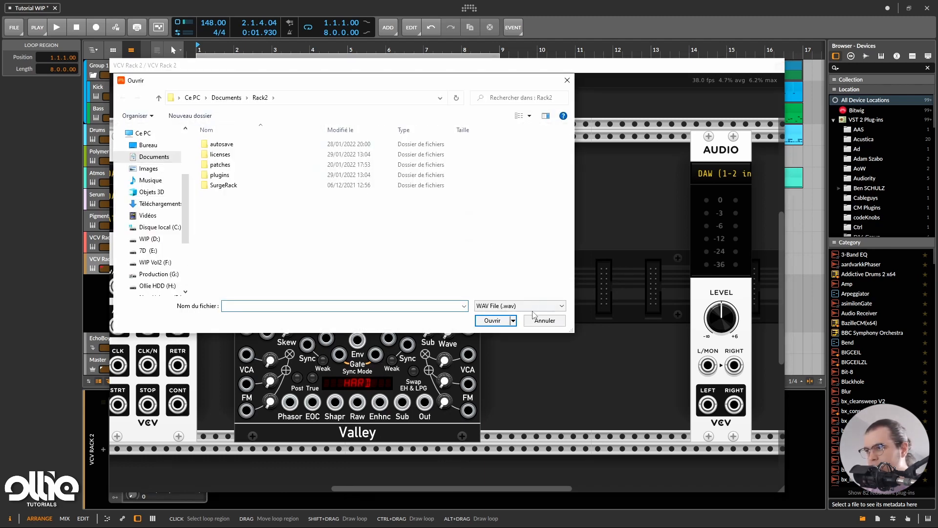
left_click(536, 324)
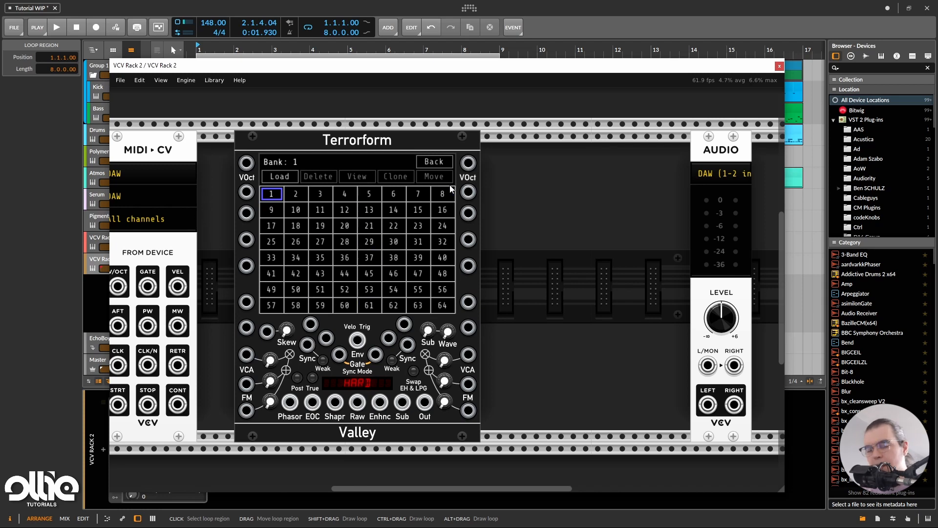
Exit the User Wavetable Manager and switch Terrorform back to its built-in wavetable banks
left_click(447, 162)
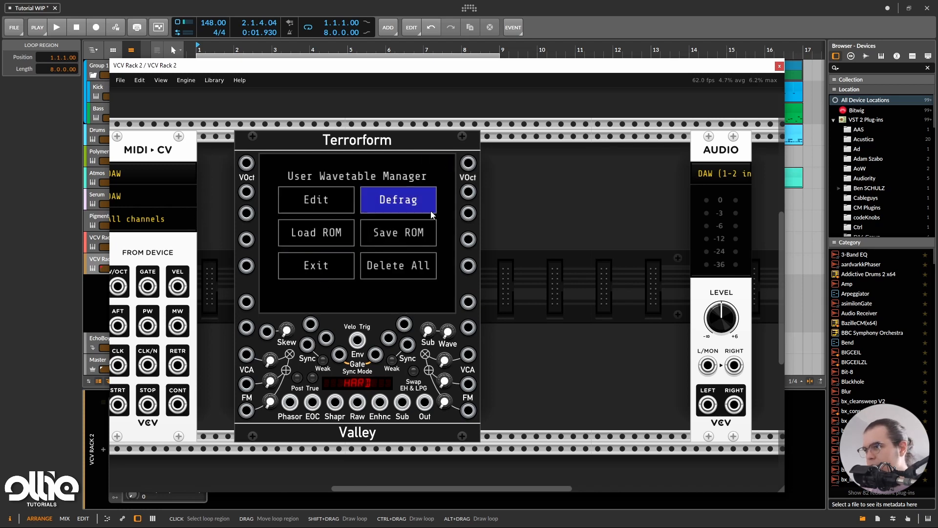
left_click(335, 272)
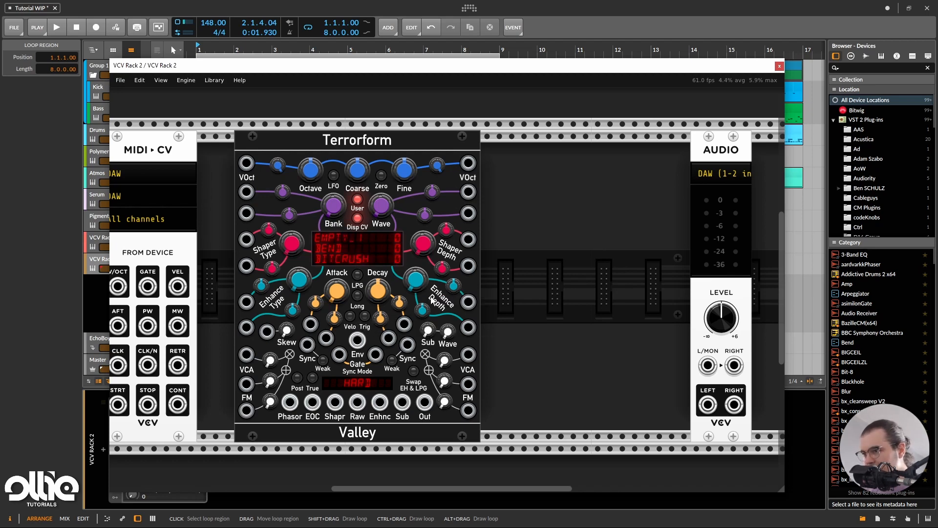
scroll(432, 301, "down", 1)
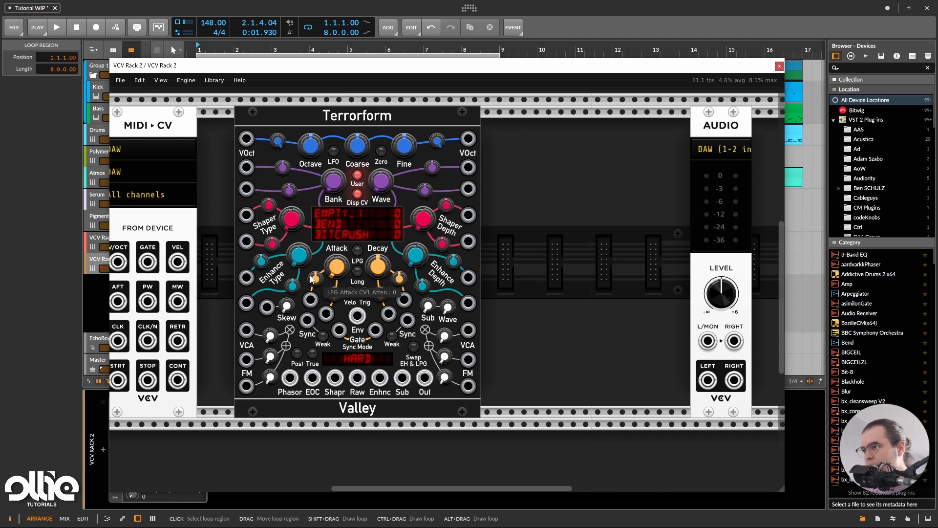
scroll(307, 275, "down", 1)
left_click(349, 196)
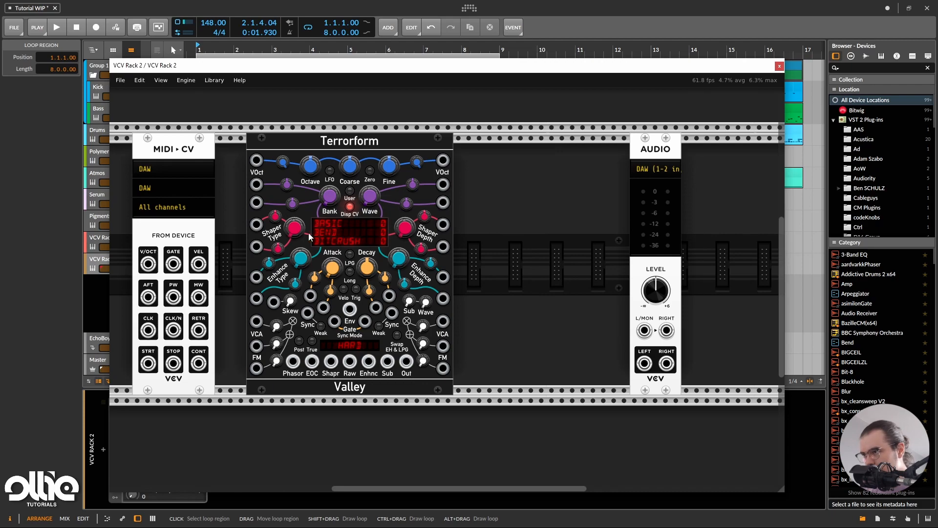
Add the VCV VCA module directly beside AUDIO, with Terrorform placed against MIDI-CV
right_click(496, 256)
type("VCA")
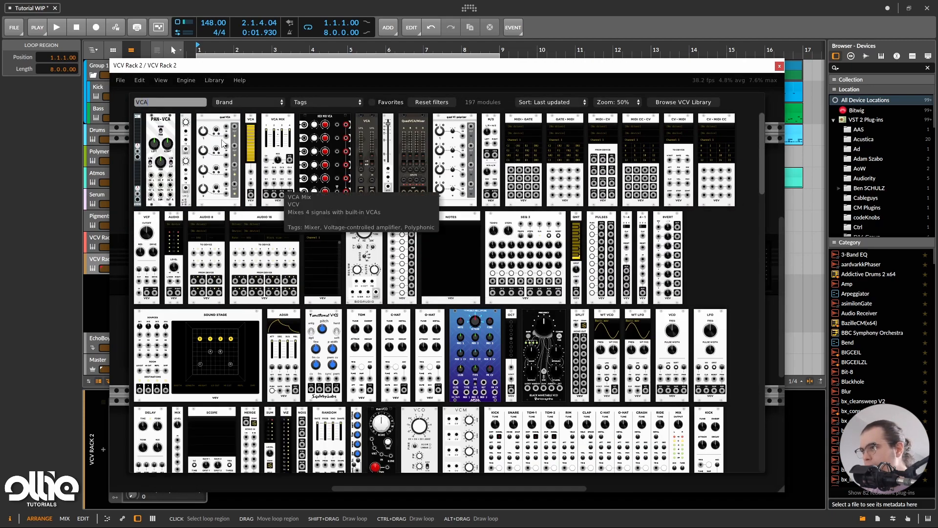
left_click_drag(251, 137, 617, 260)
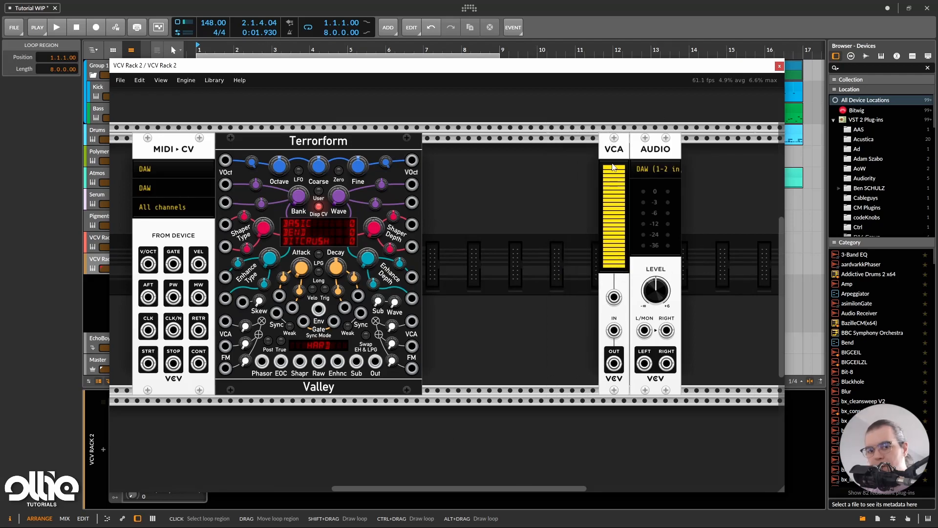
Patch MIDI-CV's GATE output to the VCA's CV input and its V/OCT output to Terrorform's VOct input
left_click_drag(614, 297, 173, 264)
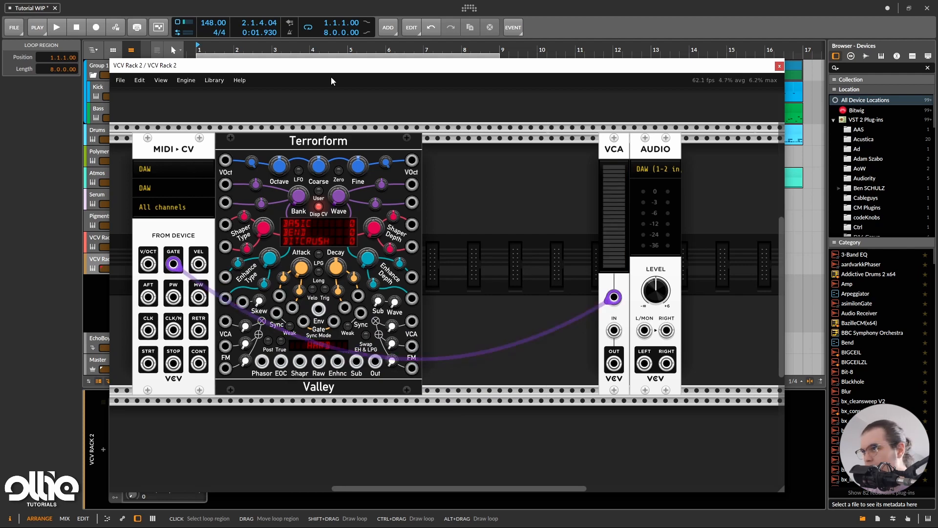
left_click_drag(335, 69, 324, 60)
left_click_drag(138, 255, 214, 152)
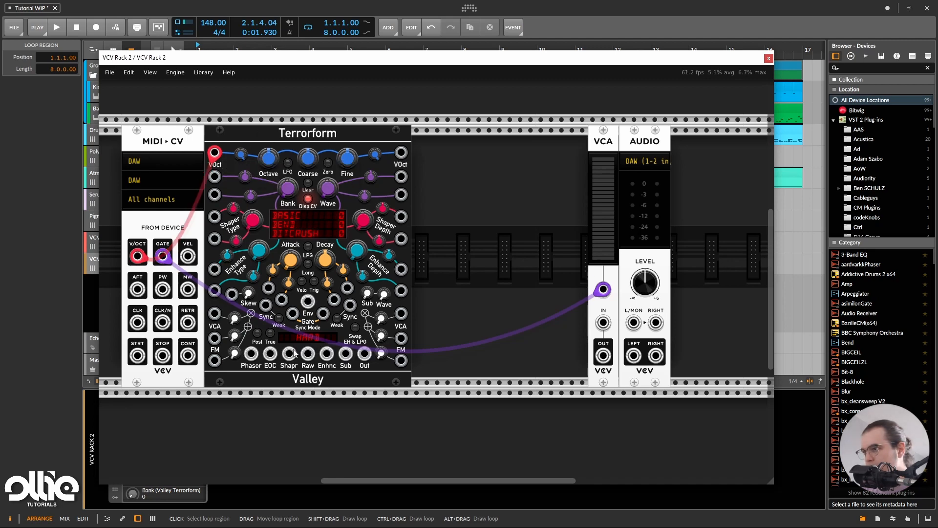
Route Terrorform's Out through the VCA into the L/MON input of the AUDIO module
left_click_drag(364, 353, 604, 322)
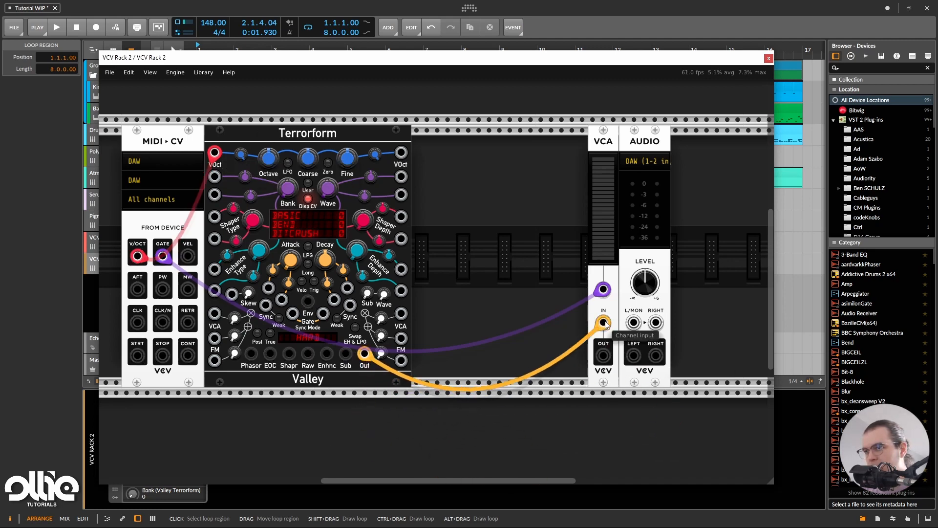
left_click_drag(603, 355, 634, 323)
Move the VCV Rack window off the track headers to reach the lower VCV Rack 2 track, and bring it back
left_click_drag(478, 63, 588, 72)
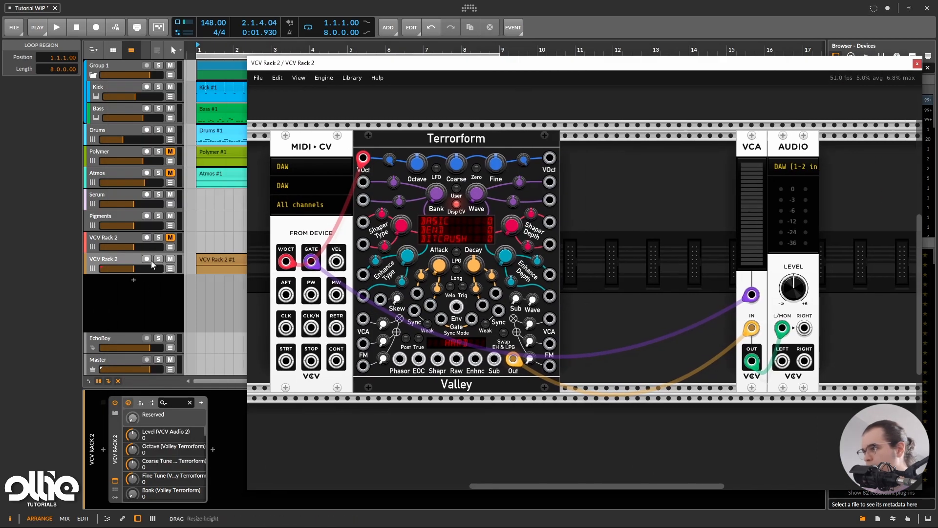
left_click_drag(456, 68, 315, 65)
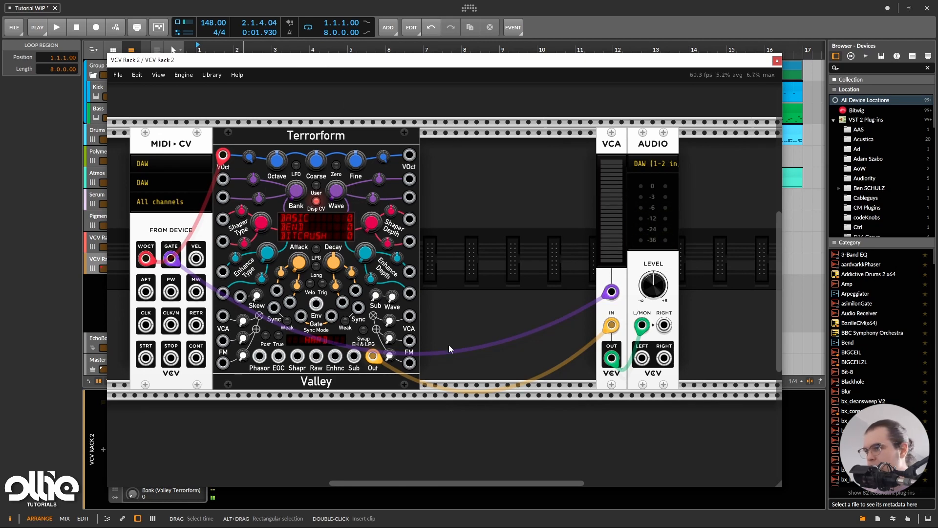
left_click_drag(416, 59, 422, 50)
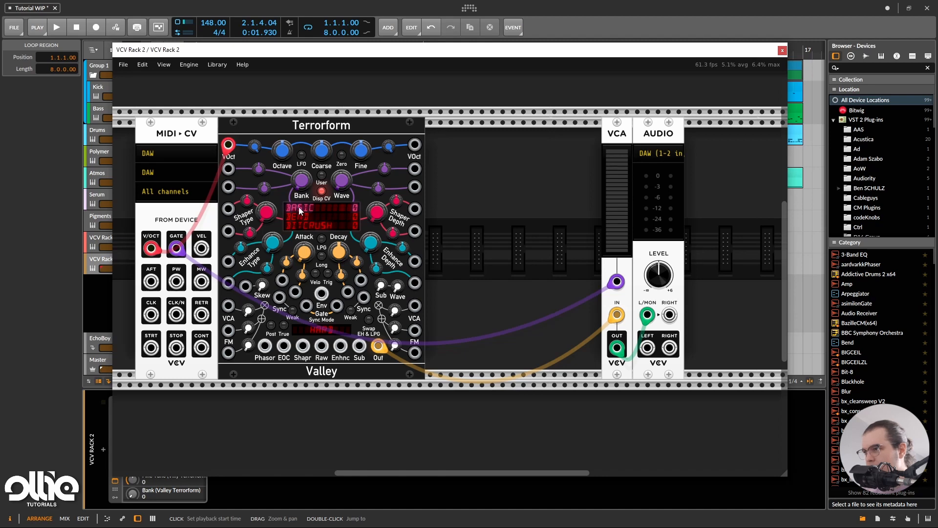
Try the Resonant Saw wavetable bank on Terrorform and turn the bank selection back to Basic
left_click(299, 209)
mouse_move(312, 229)
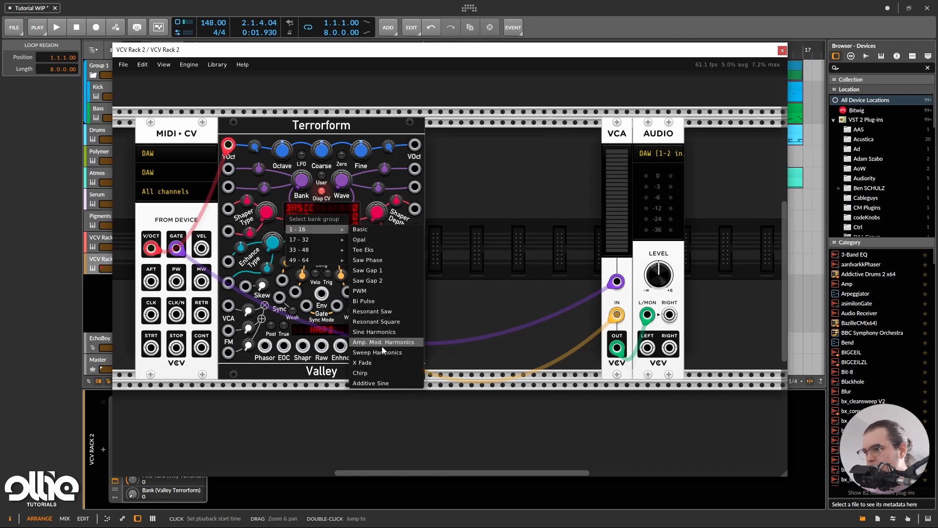
left_click(376, 311)
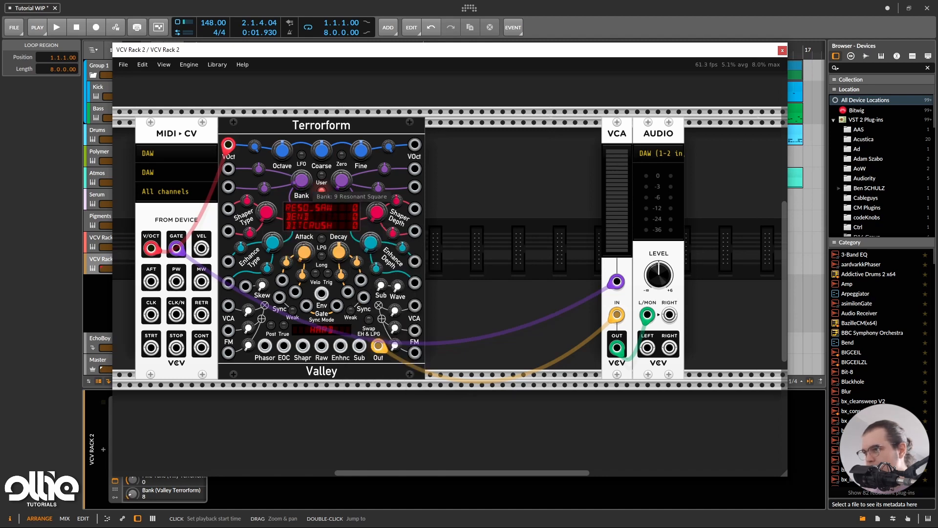
left_click_drag(301, 181, 302, 214)
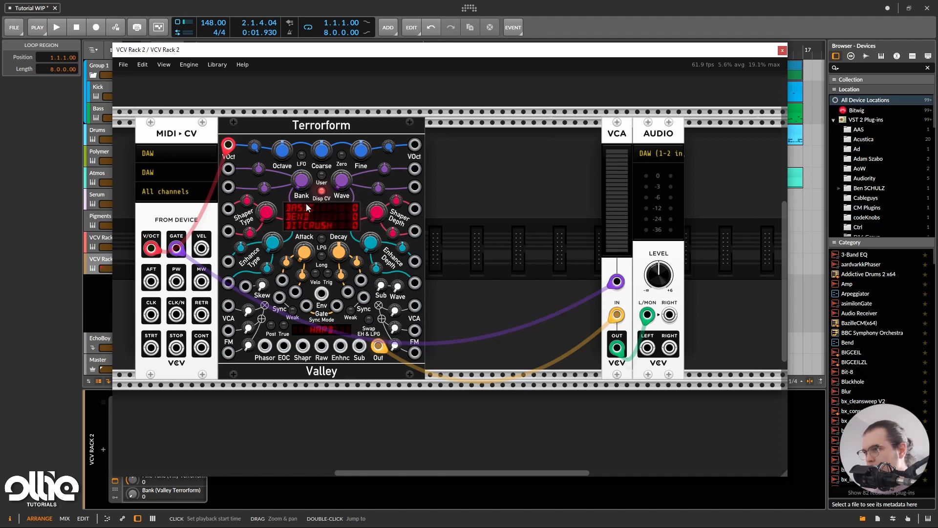
Select the Vox Machine wavetable bank from Terrorform's 49 - 64 bank group
left_click(305, 206)
mouse_move(309, 260)
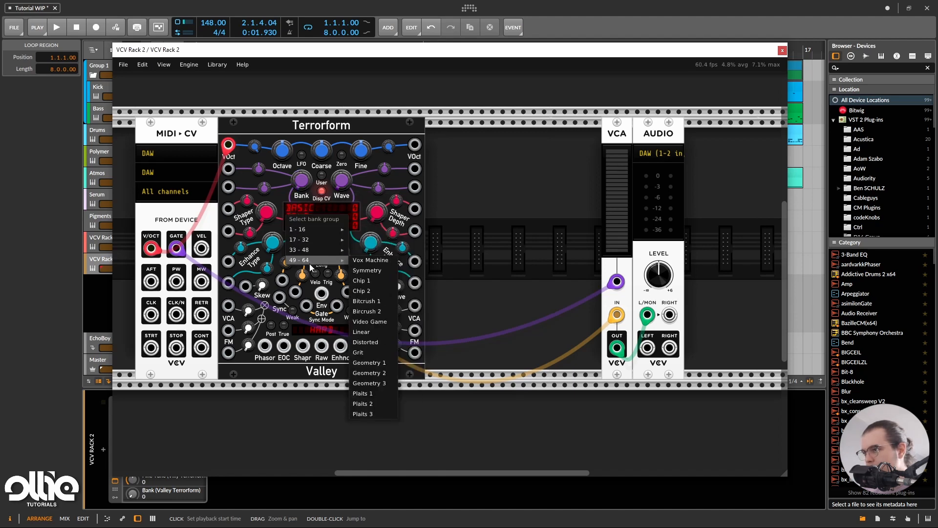
left_click(386, 262)
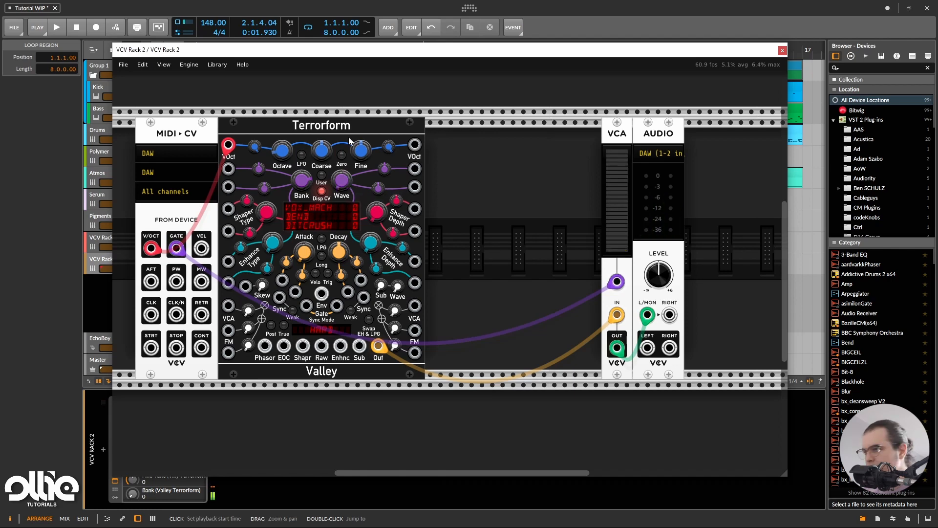
Select the Mirror shaper on Terrorform and sweep its Shaper Depth up and back down to 0
left_click(320, 215)
left_click(320, 266)
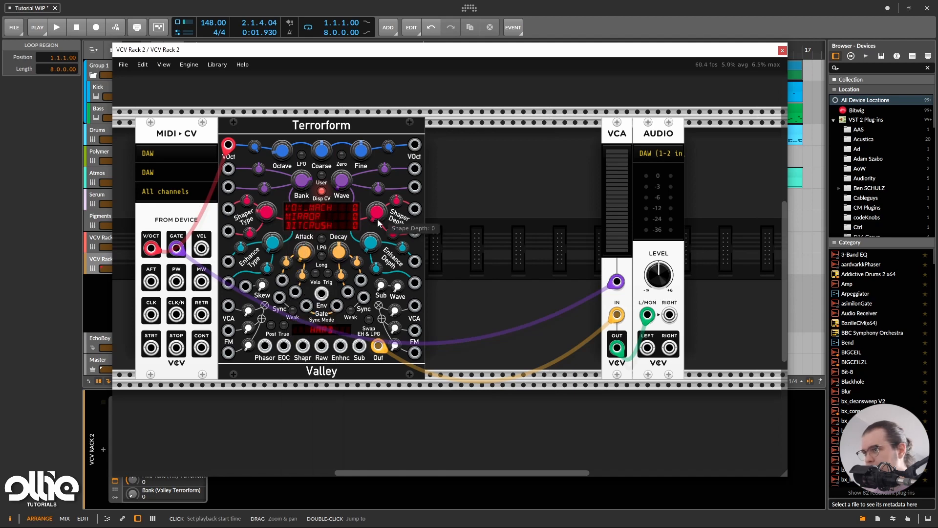
left_click_drag(376, 211, 382, 215)
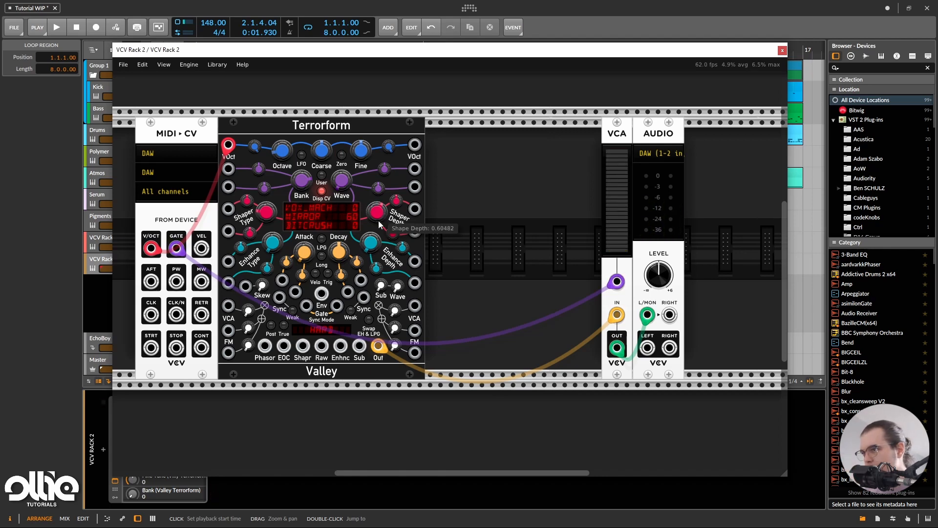
left_click_drag(378, 222, 379, 259)
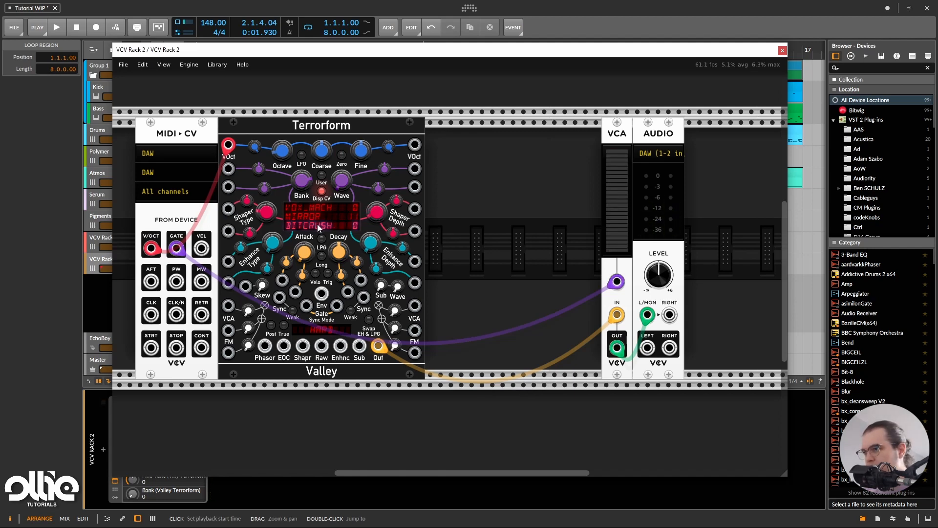
Set Terrorform's enhancer to Ring Mod and bring its Enhance Depth to 20
left_click(289, 229)
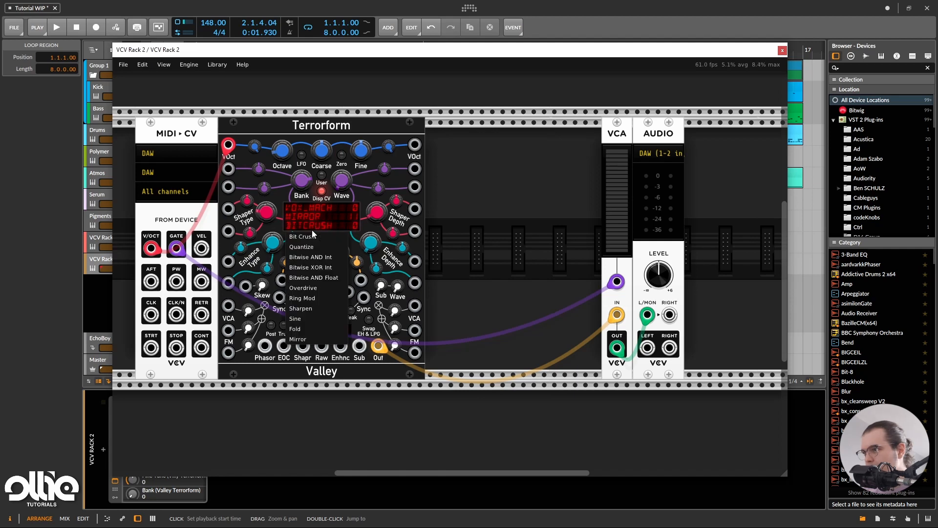
left_click(322, 298)
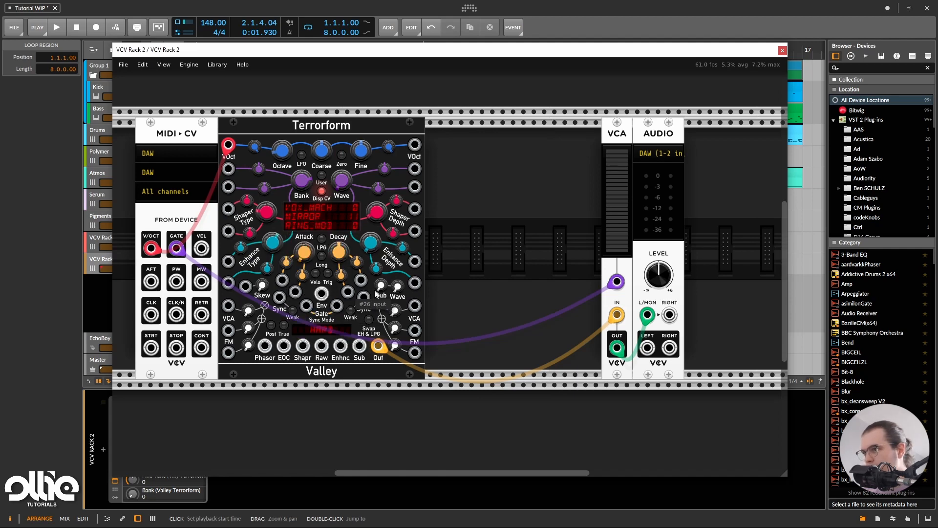
left_click_drag(374, 247, 373, 159)
left_click_drag(376, 212, 376, 239)
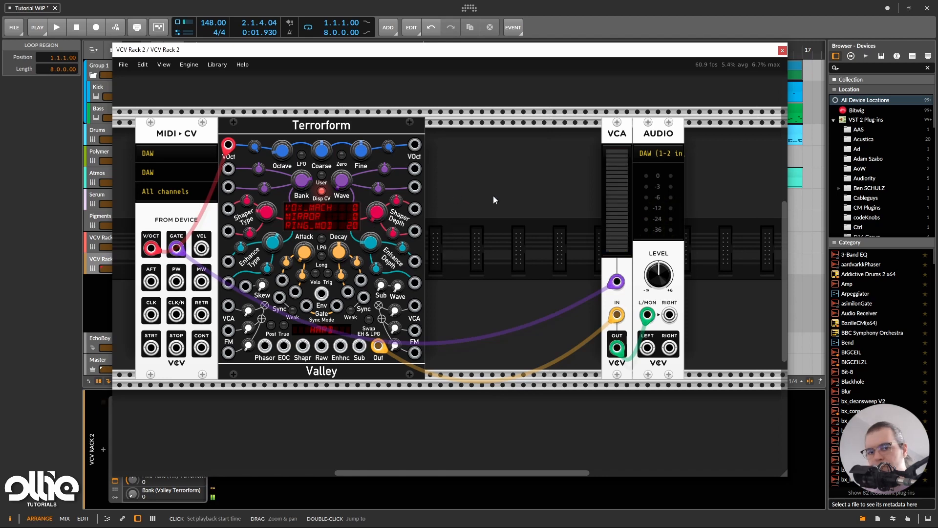
Add Vult's Tangents filter beside Terrorform and patch it between Terrorform's Out and the VCA input, using the filter's BP input
scroll(307, 190, "down", 1)
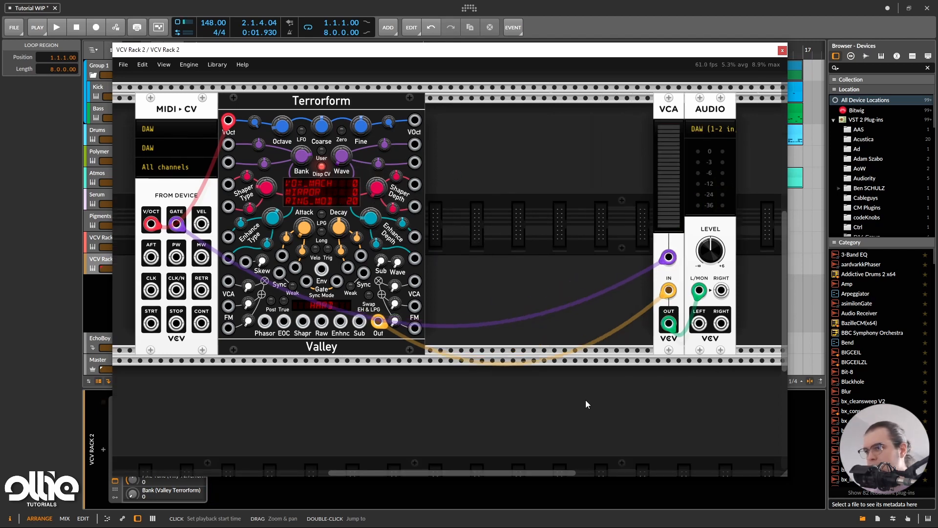
right_click(485, 282)
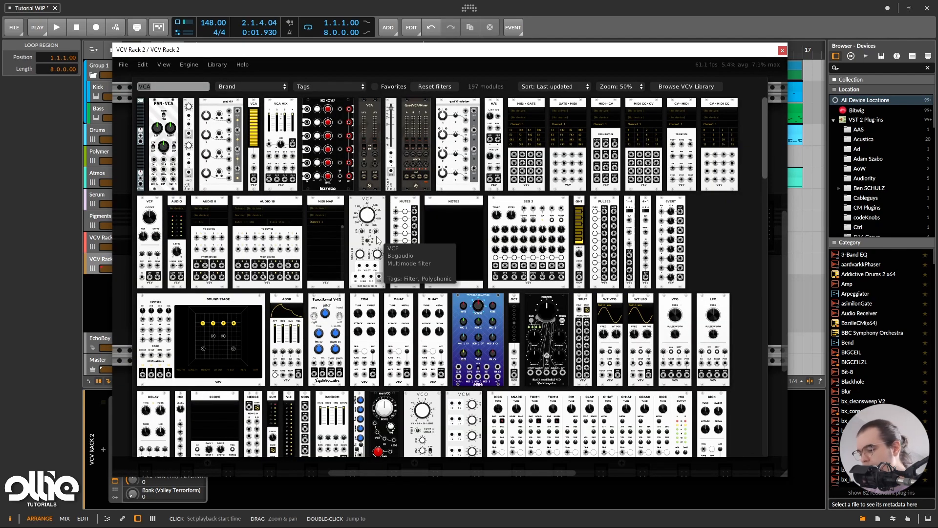
type("lt")
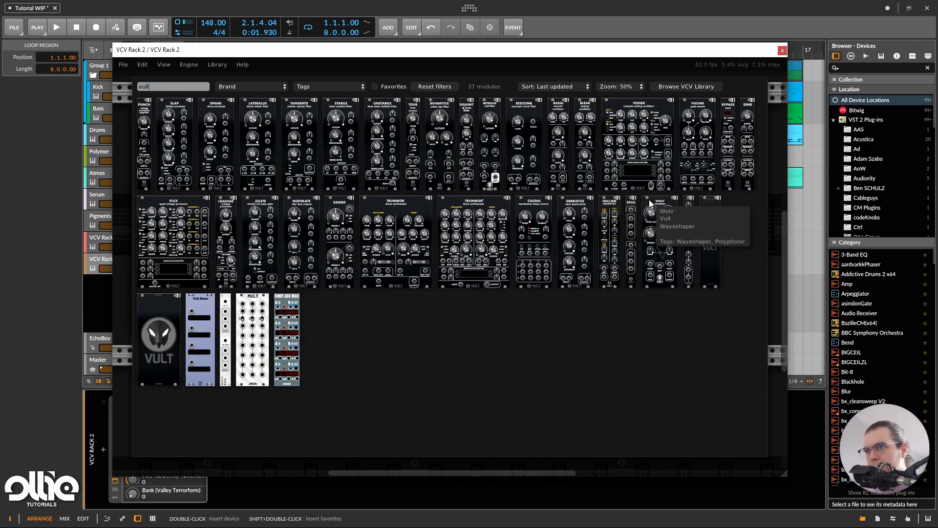
left_click(307, 154)
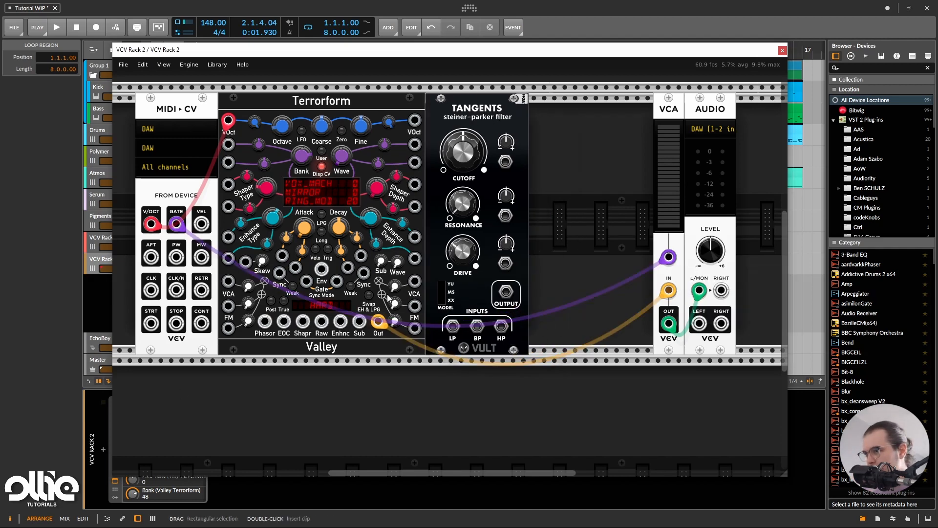
left_click_drag(669, 290, 477, 325)
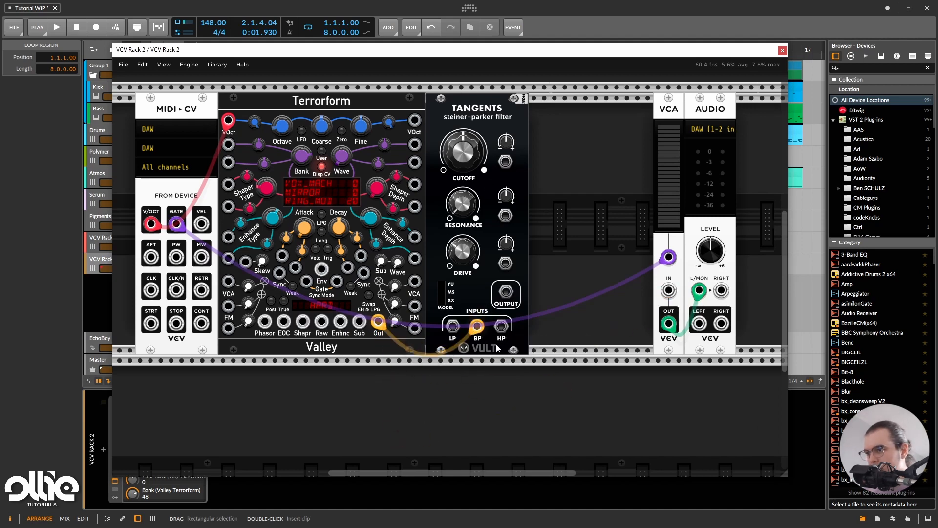
left_click_drag(505, 291, 668, 291)
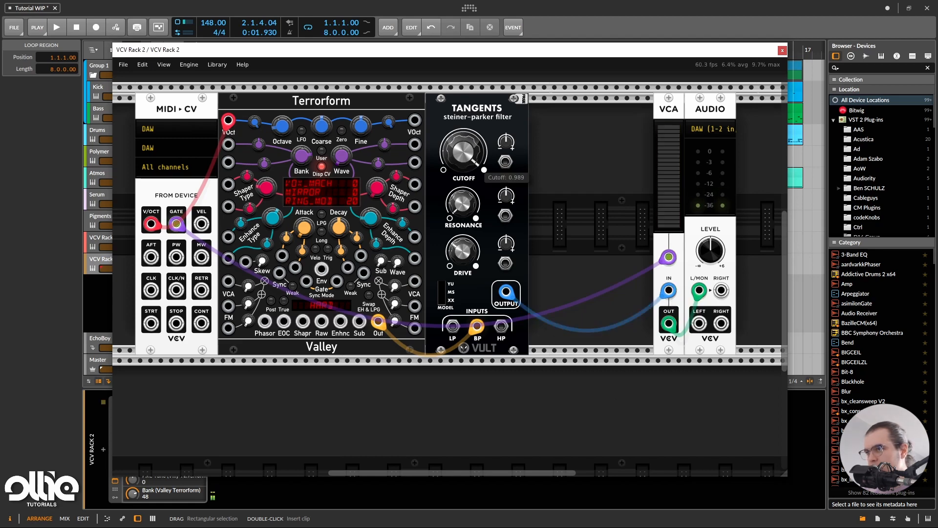
Adjust Tangents' cutoff, resonance and drive by ear and raise the AUDIO module's level slightly
left_click_drag(463, 153, 463, 200)
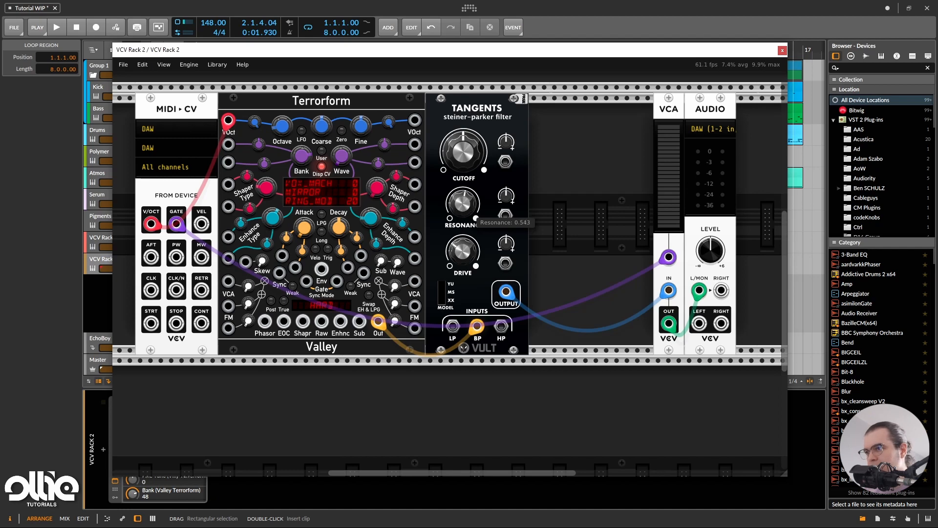
left_click_drag(463, 204, 463, 204)
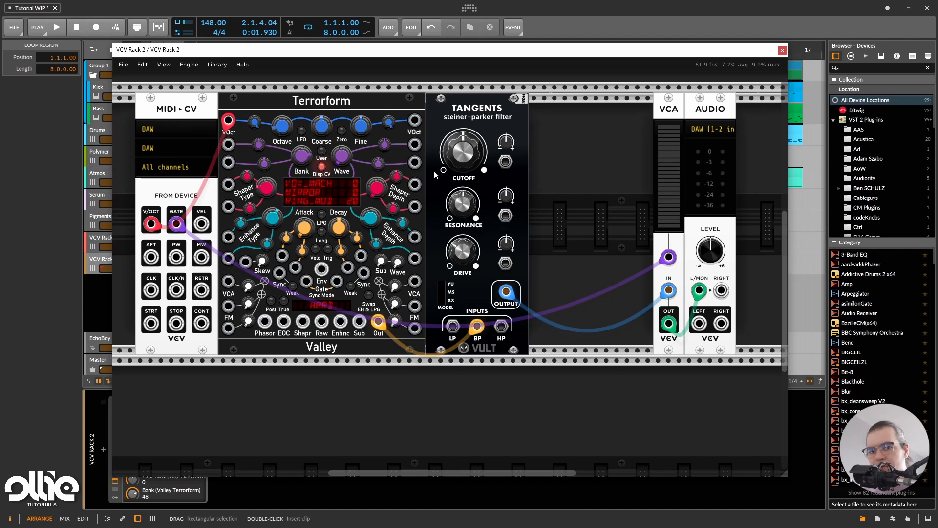
mouse_move(464, 151)
left_mouse_down()
mouse_move(463, 127)
mouse_move(464, 161)
mouse_move(463, 148)
left_mouse_up()
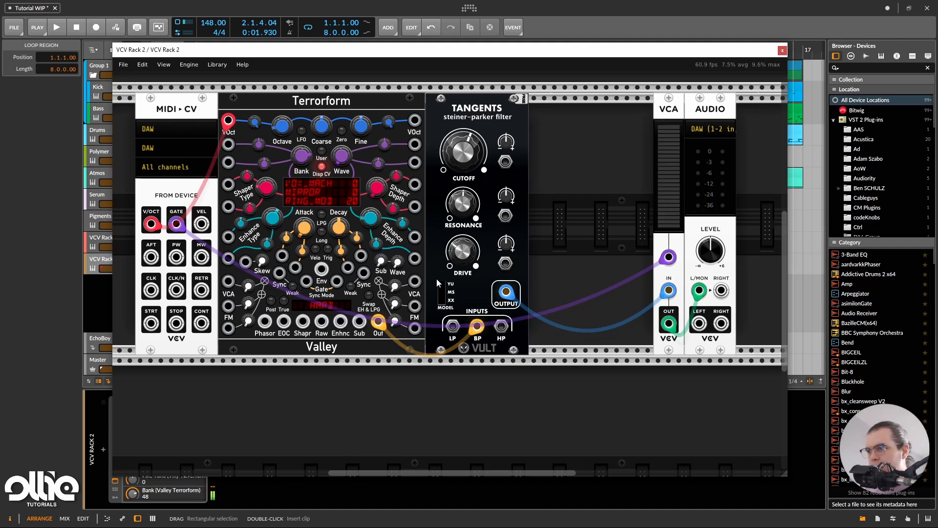
left_click_drag(474, 251, 474, 237)
left_click_drag(464, 151, 463, 174)
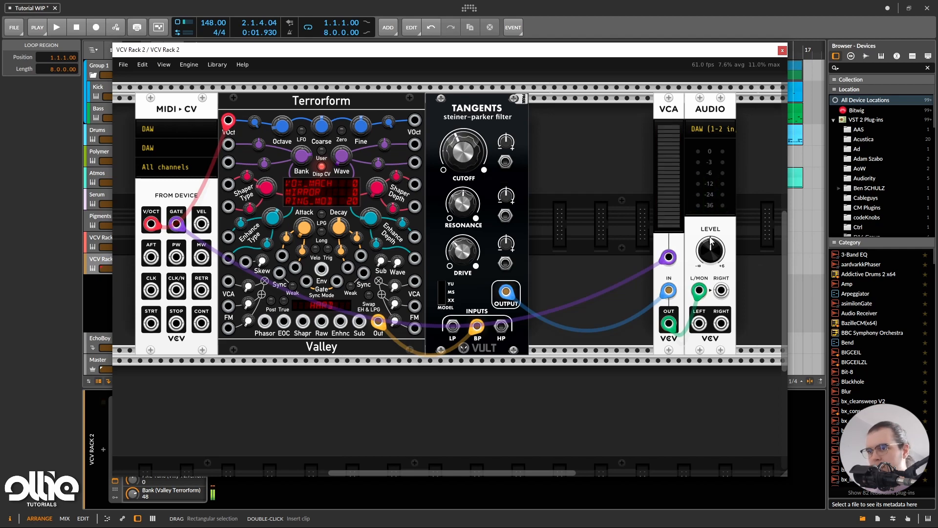
left_click_drag(710, 251, 710, 247)
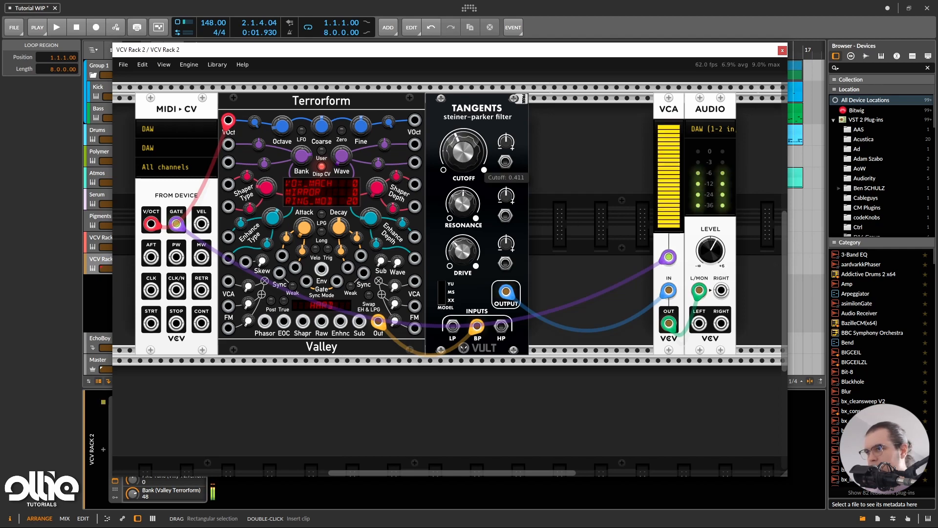
left_click_drag(463, 151, 463, 175)
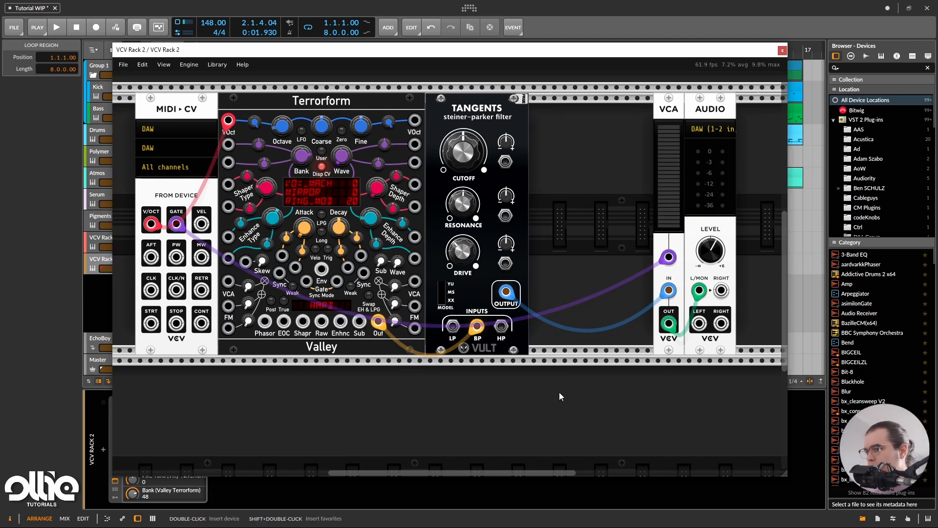
Add the VCV ADSR module beside Tangents and move VCA and AUDIO directly up against it
right_click(541, 417)
type("ad")
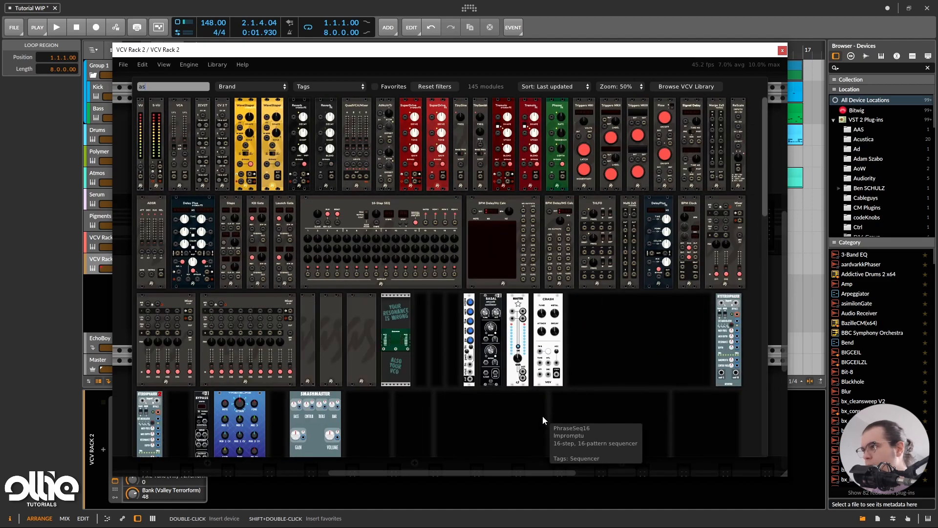
type("sr")
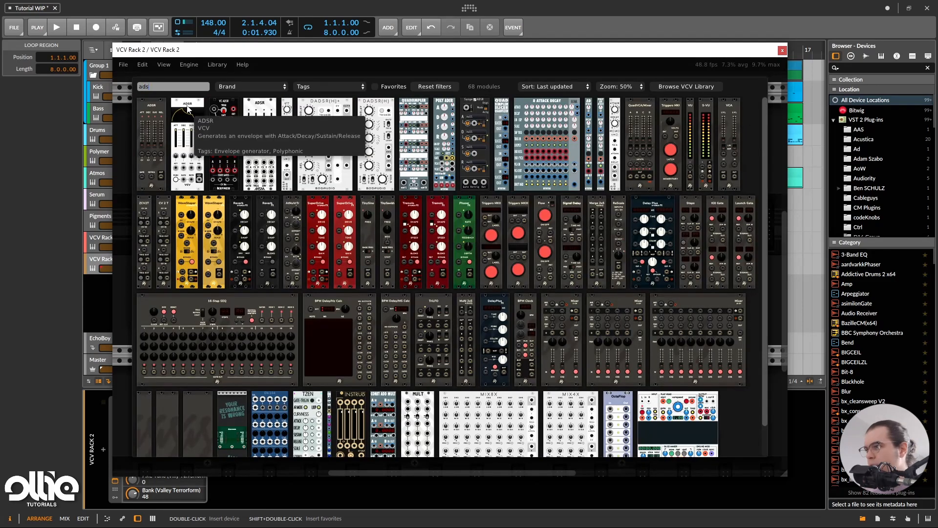
left_click(182, 108)
left_click_drag(386, 244, 577, 210)
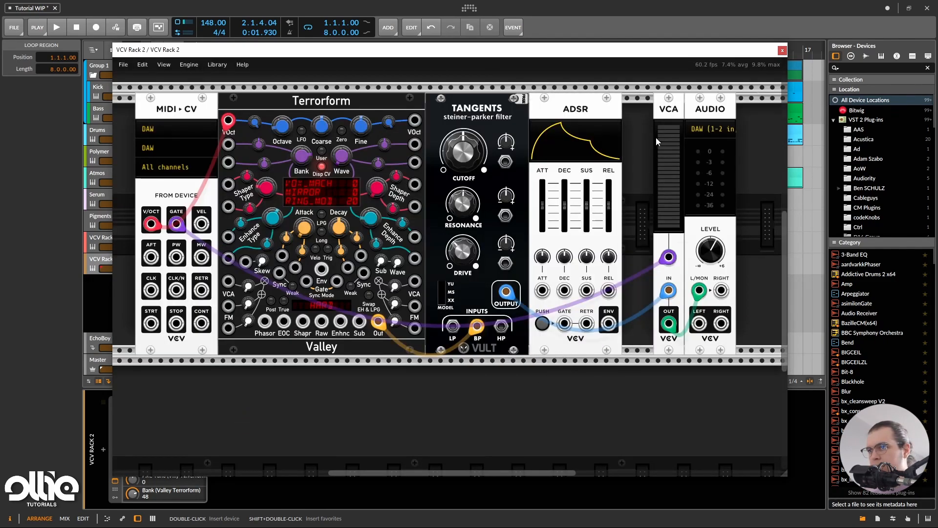
left_click_drag(661, 101, 630, 101)
left_click_drag(687, 110, 656, 112)
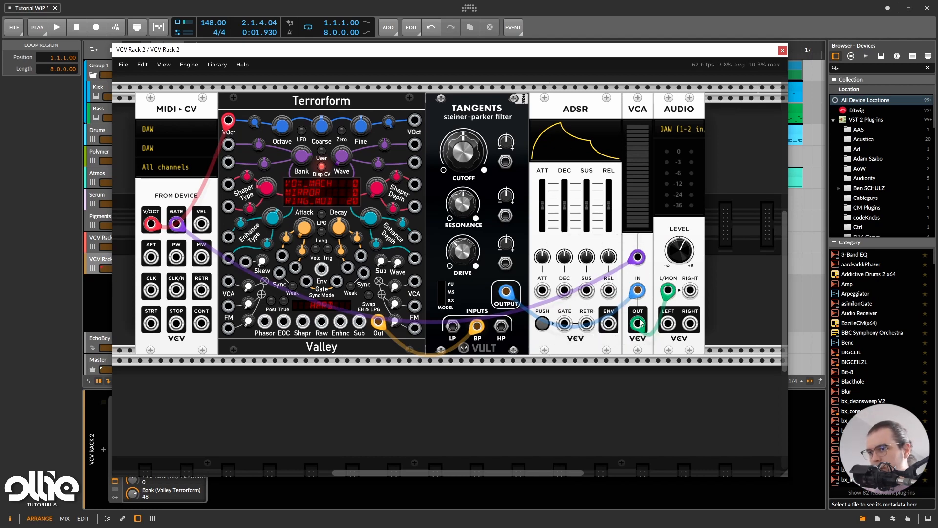
Drive the VCA's control input from the ADSR's ENV output and patch the MIDI-CV GATE into the ADSR's GATE input
left_click_drag(639, 258, 628, 284)
left_click_drag(609, 323, 637, 258)
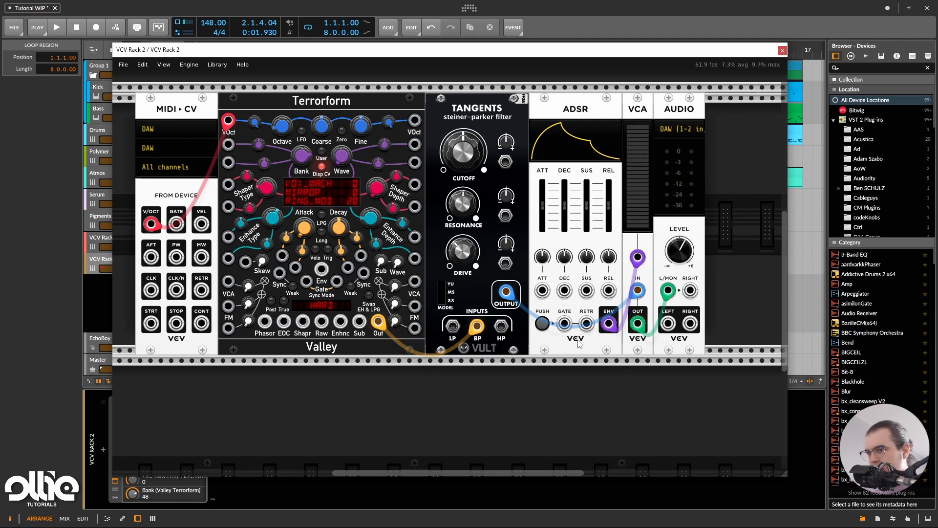
left_click_drag(564, 323, 177, 221)
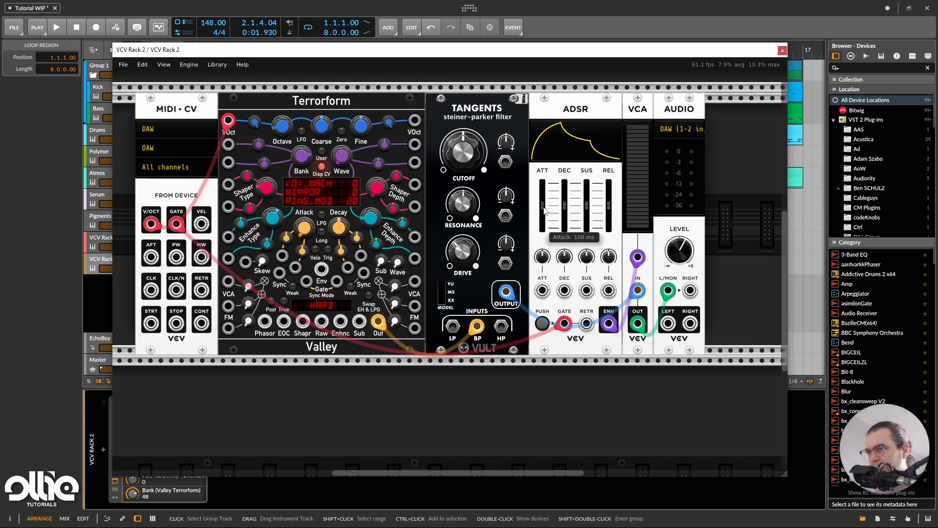
Shape the ADSR into a fast-attack pluck with an adjusted release, and lower Tangents' cutoff
left_click_drag(545, 210, 544, 227)
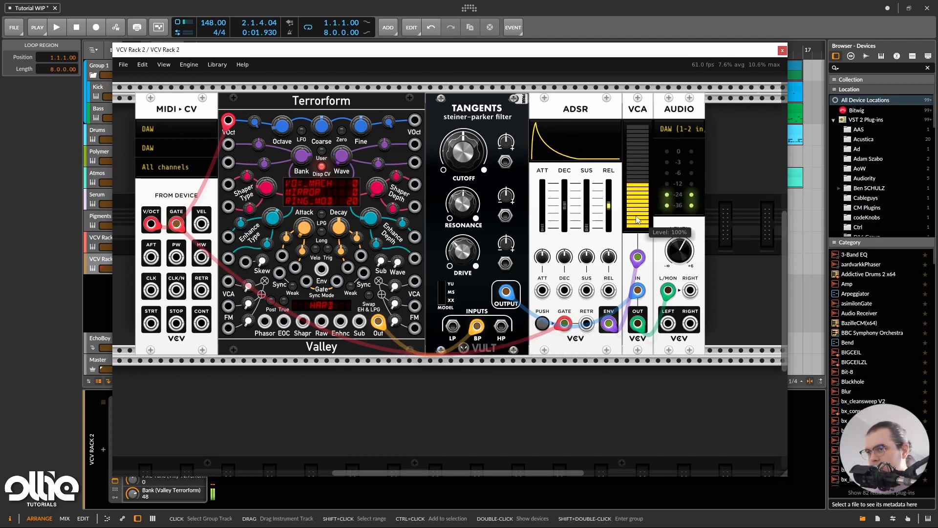
left_click_drag(604, 200, 604, 204)
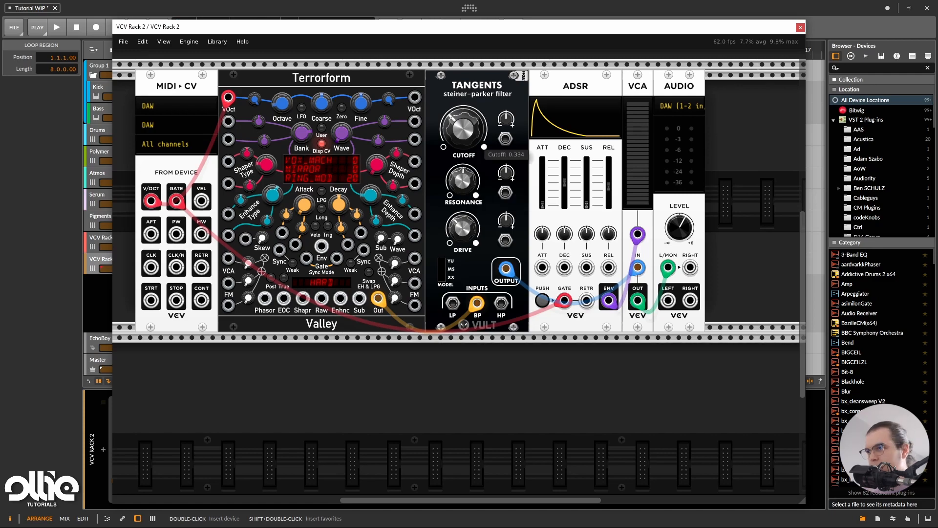
left_click_drag(463, 129, 463, 161)
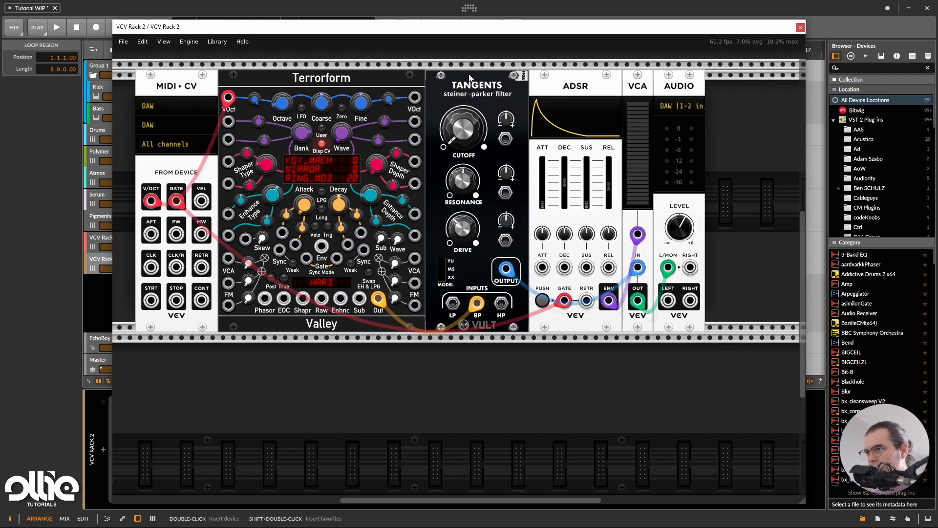
Add the Bogaudio S&H module below Tangents and patch the MIDI-CV GATE into its first GATE input
right_click(436, 398)
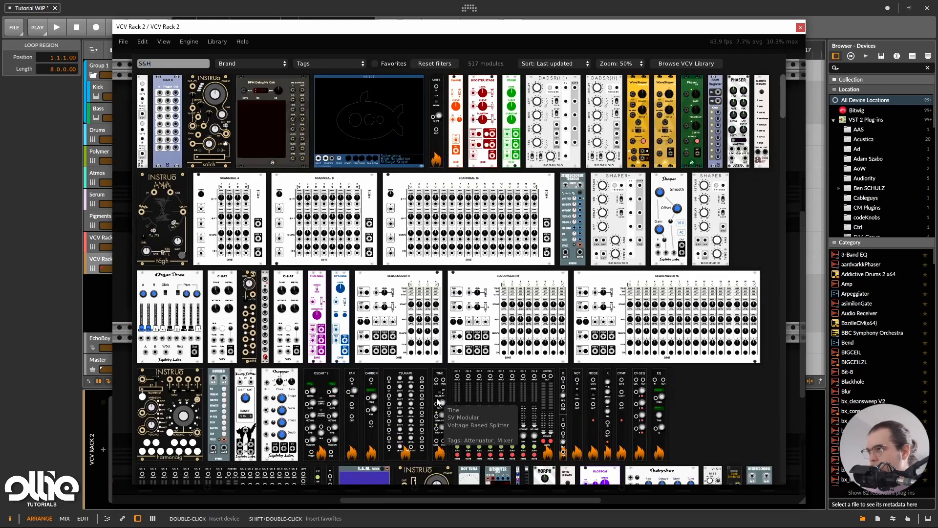
left_click(437, 401)
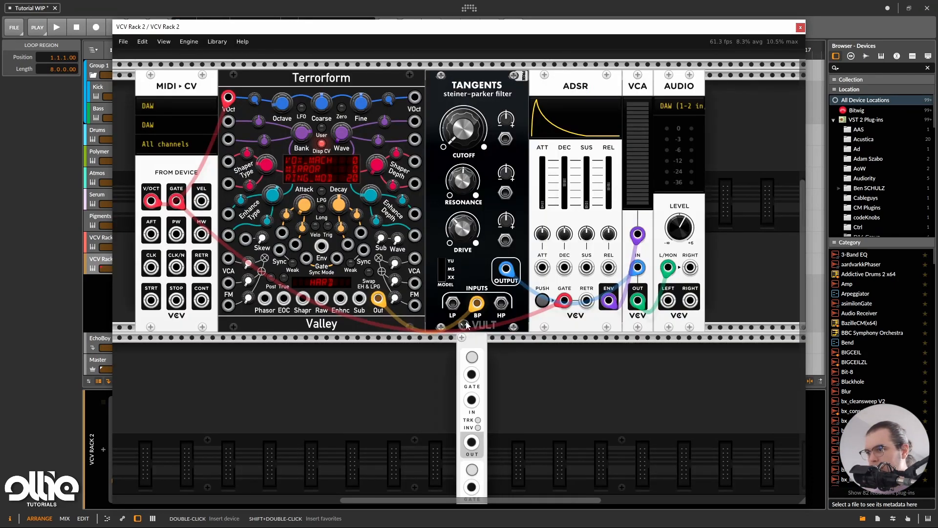
left_click_drag(468, 324, 445, 343)
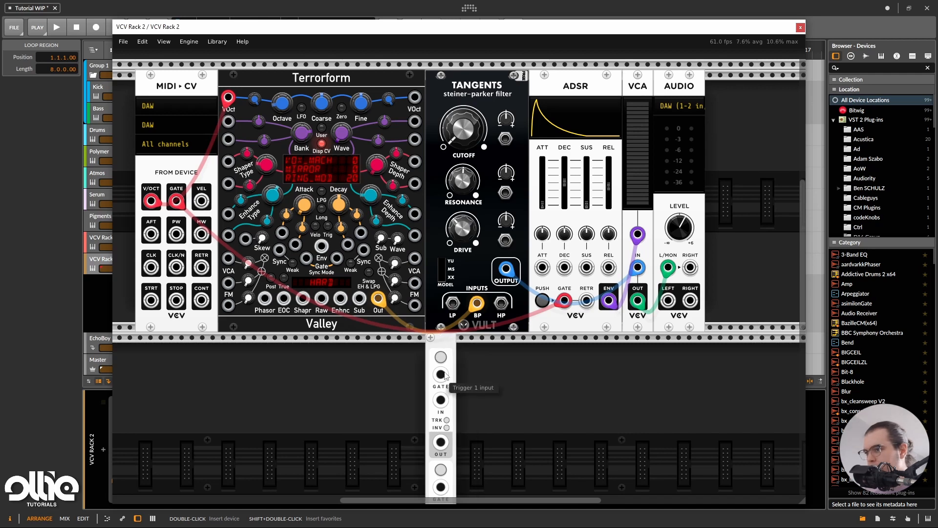
left_click_drag(444, 375, 176, 200)
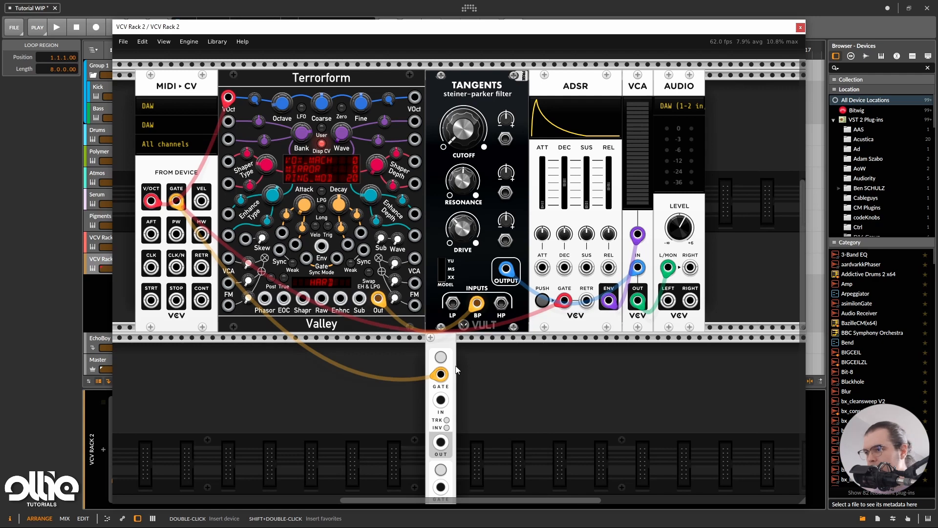
Check the S&H module's Normal range options and patch its first OUT into Tangents' cutoff modulation input
scroll(458, 342, "down", 1)
scroll(511, 348, "down", 2)
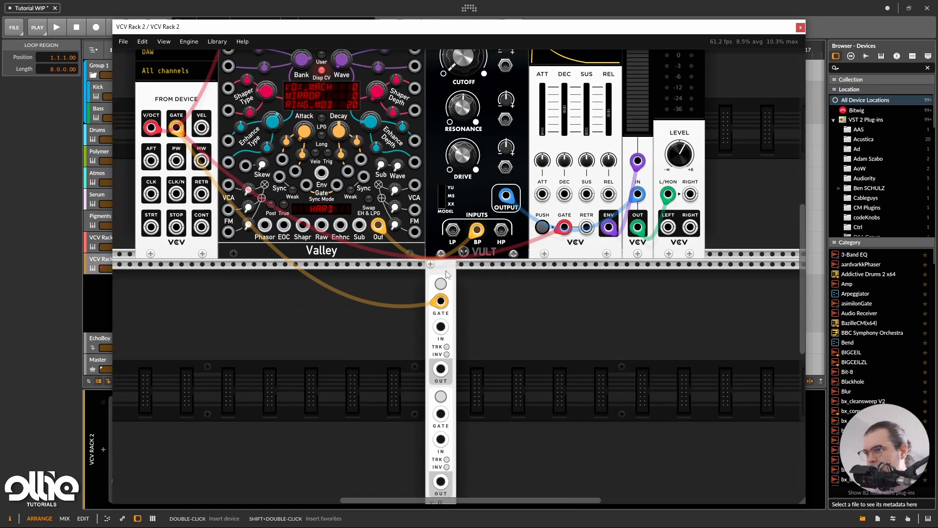
right_click(445, 273)
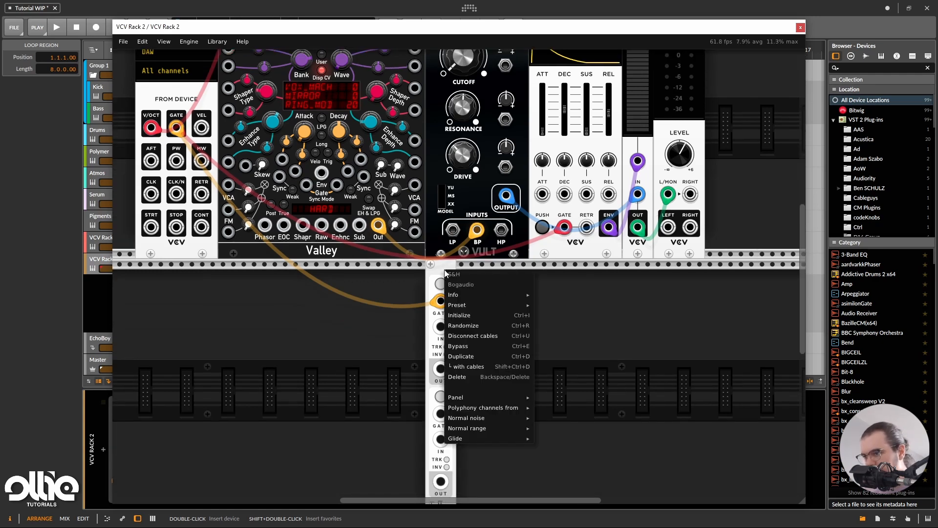
mouse_move(483, 428)
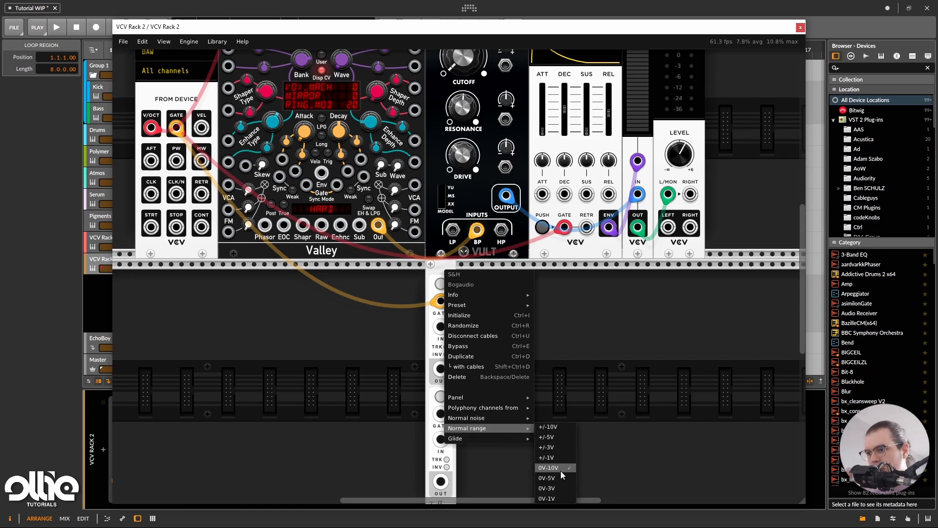
left_click(579, 320)
scroll(492, 400, "up", 2)
left_click_drag(441, 417, 506, 141)
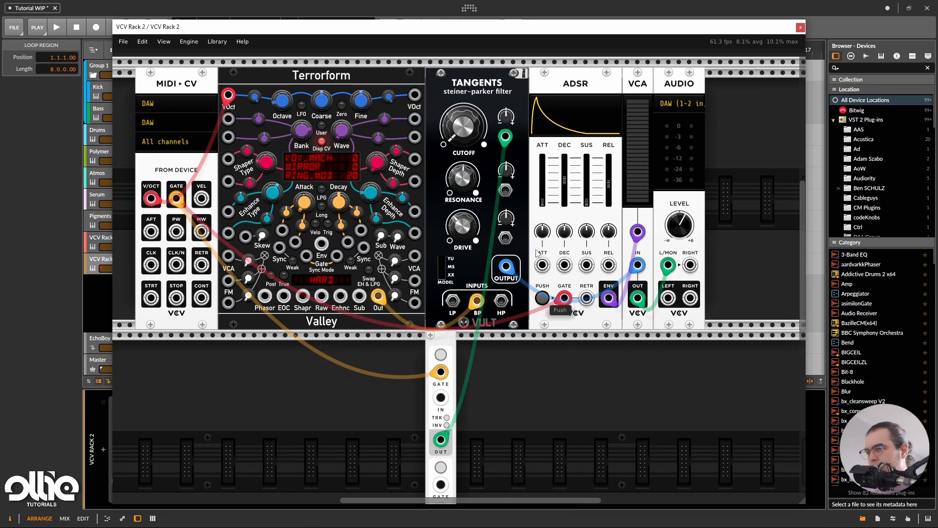
Set Tangents' cutoff to about 0.273 and adjust the output level on the AUDIO module
scroll(555, 442, "up", 2)
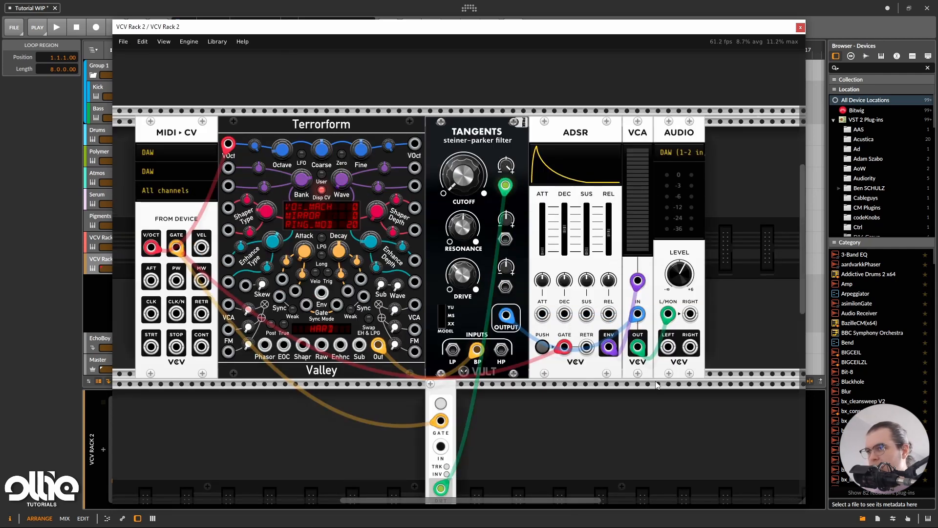
left_click_drag(684, 280, 687, 298)
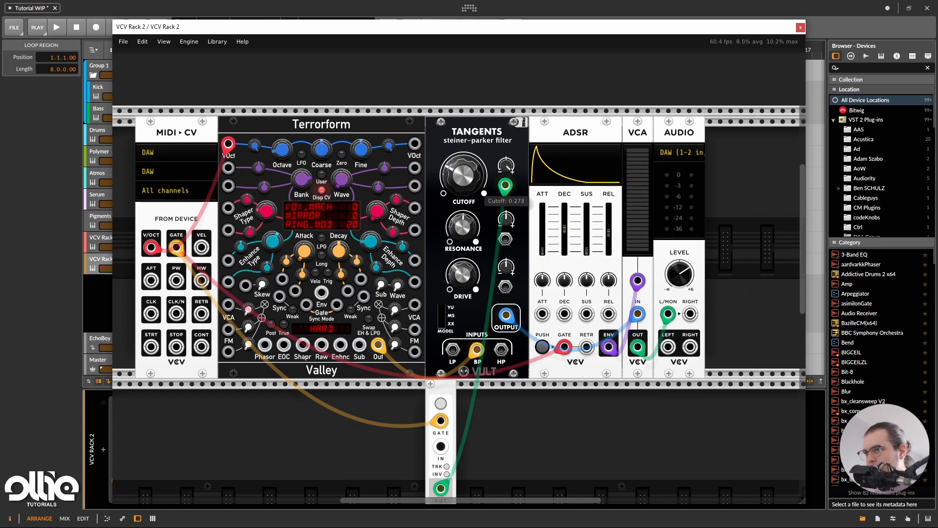
left_click_drag(463, 176, 506, 183)
left_click_drag(679, 274, 679, 259)
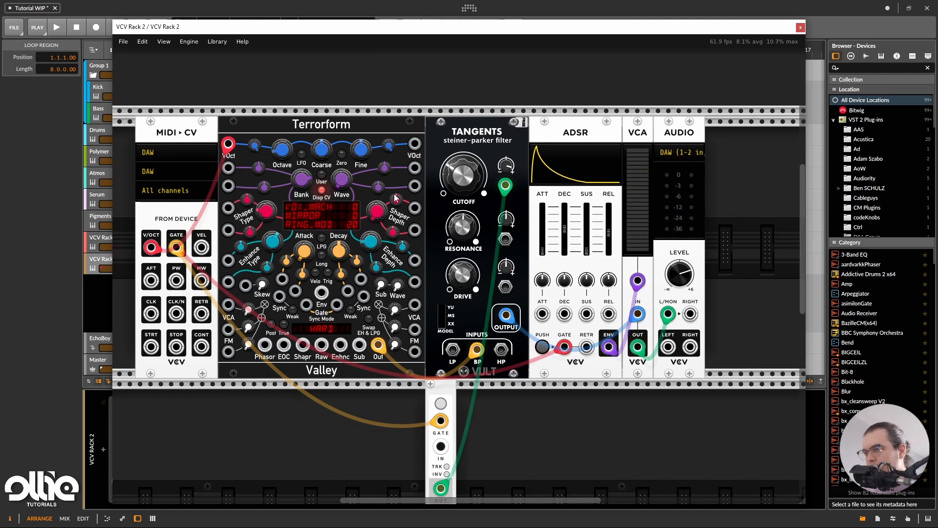
Insert Bitwig's Arpeggiator note effect ahead of VCV Rack 2 in the track's device chain
left_click_drag(288, 26, 502, 22)
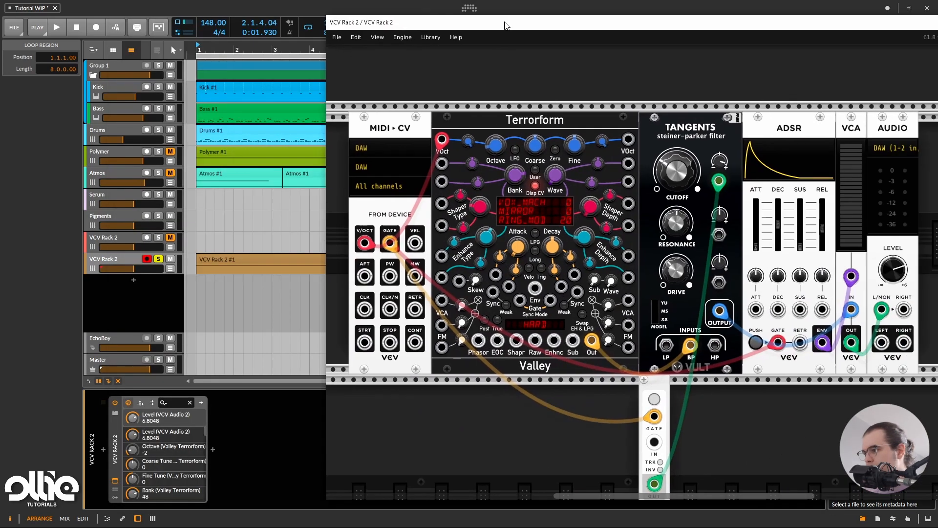
left_click(103, 449)
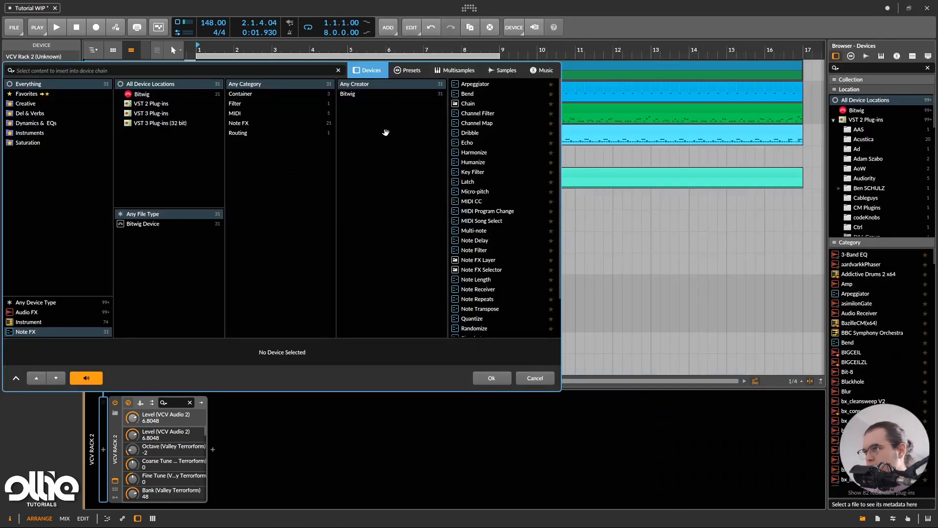
type("ar")
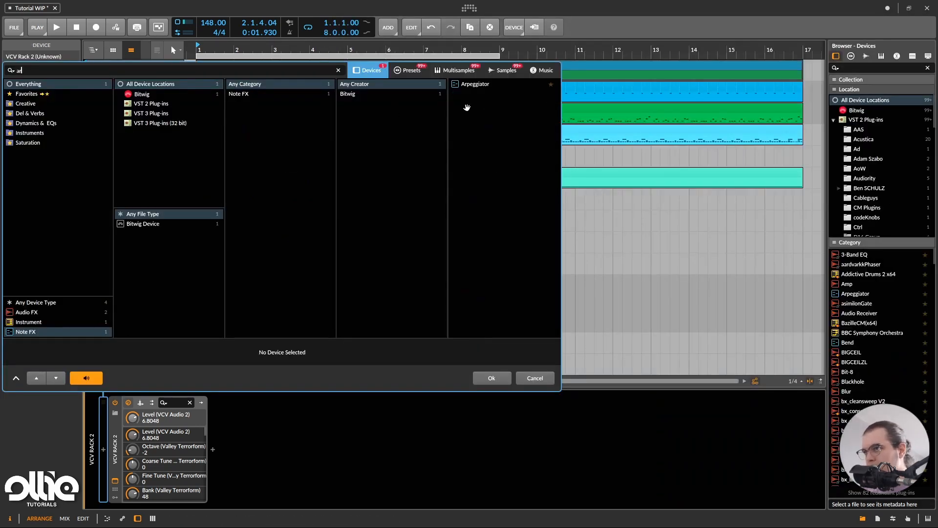
double_click(488, 85)
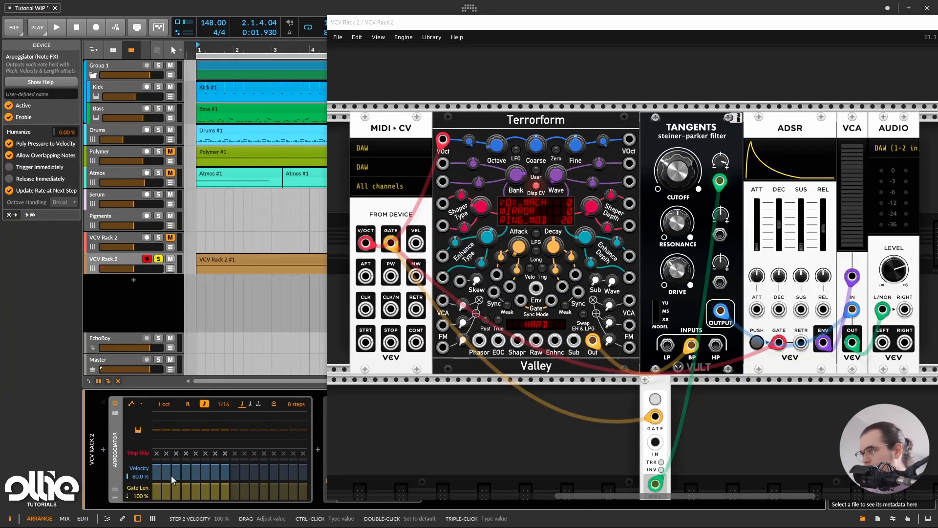
Load the 1 Step Random preset into the Arpeggiator and bring the rack window back into view
left_click(111, 410)
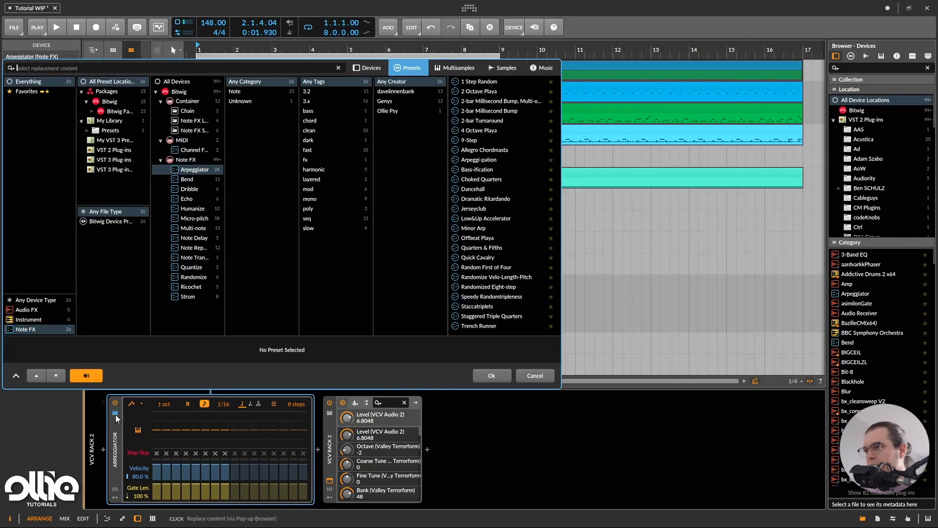
left_click(391, 112)
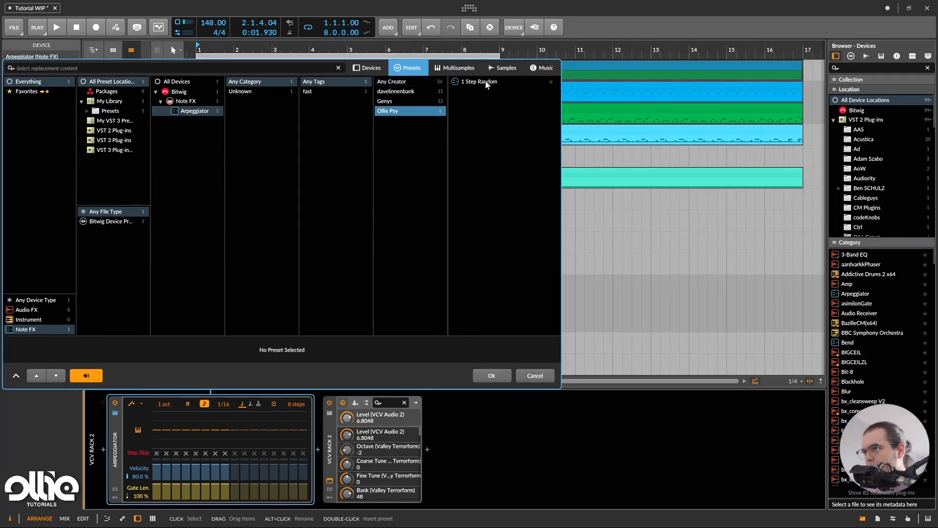
double_click(469, 81)
left_click_drag(667, 26, 693, 31)
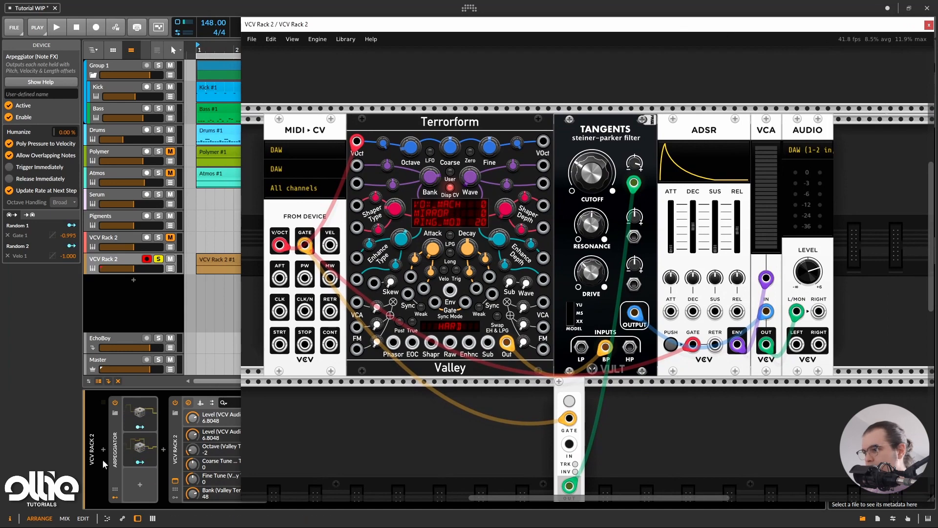
mouse_move(598, 280)
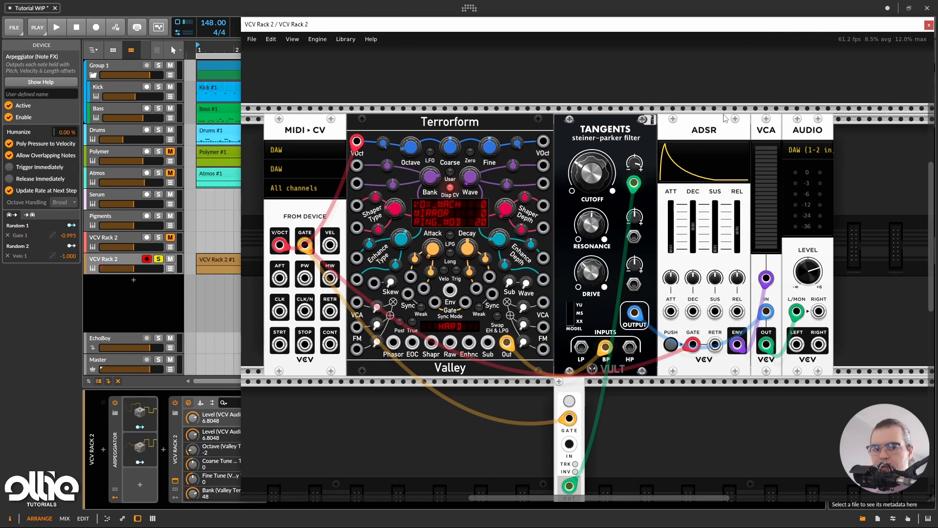
Move the S&H module up into the main row, directly beside the AUDIO module
left_click_drag(486, 27, 375, 21)
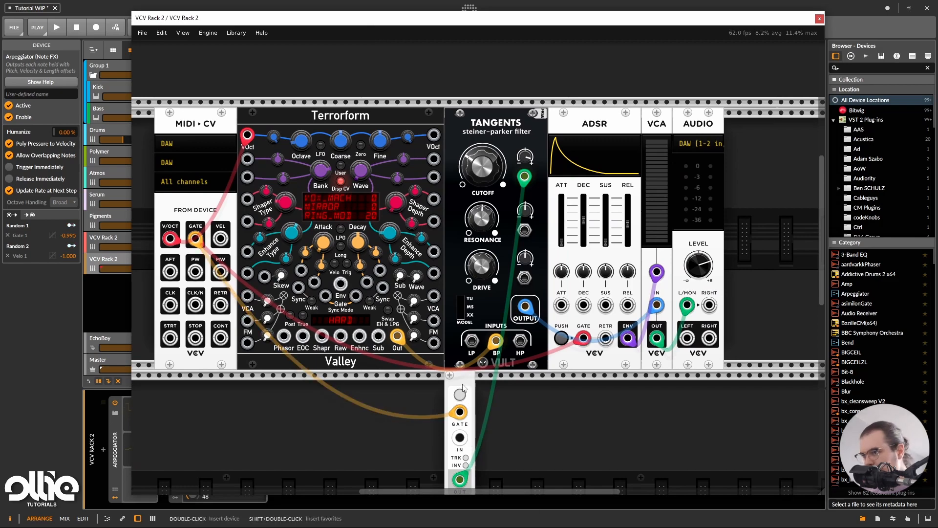
left_click_drag(464, 425, 743, 176)
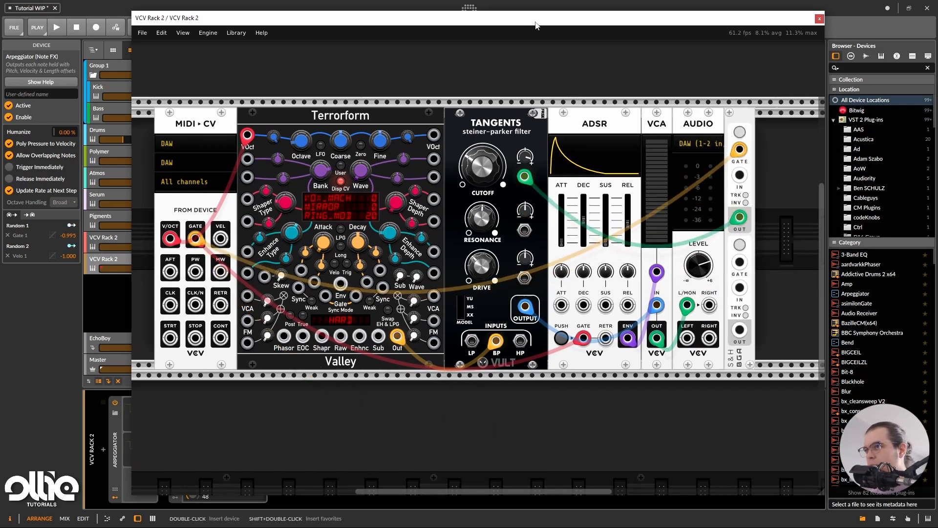
Open the VCV Rack 2 #1 clip in the note editor to check its held G#2 note
left_click_drag(524, 22, 795, 30)
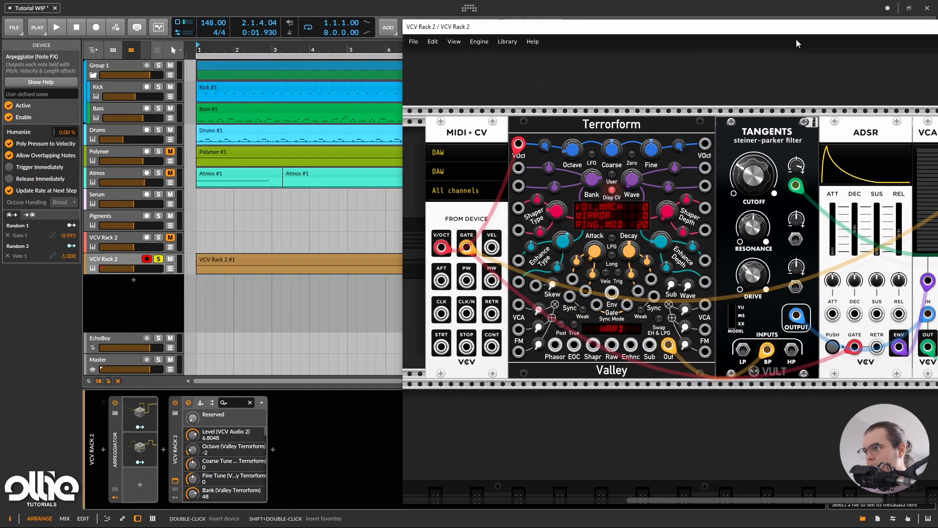
double_click(236, 261)
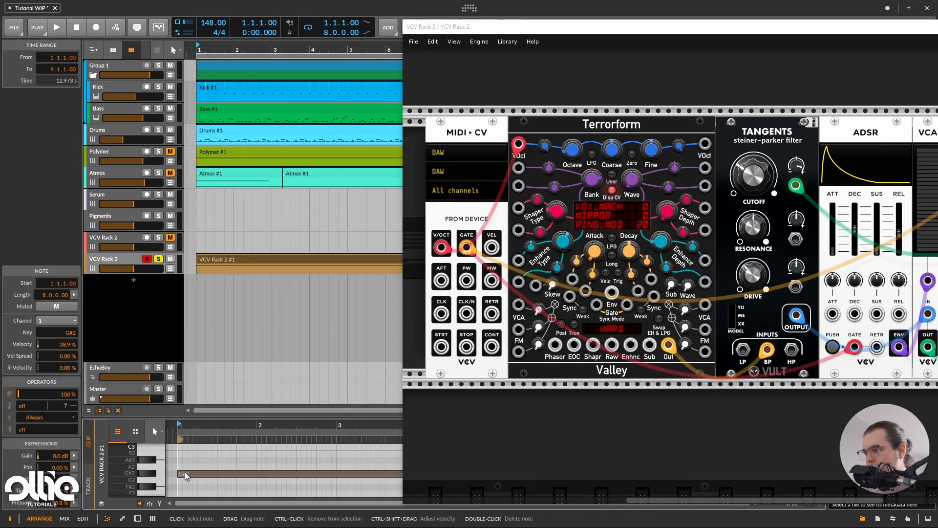
left_click(158, 310)
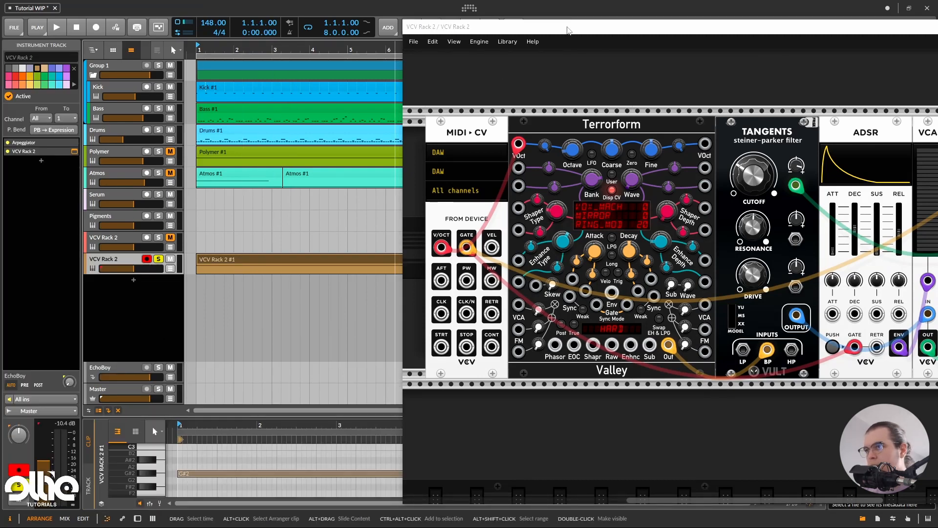
Play the arpeggiated clip while raising Terrorform's Mirror shaper depth to 20, and stop playback
left_click_drag(565, 27, 277, 14)
key("space")
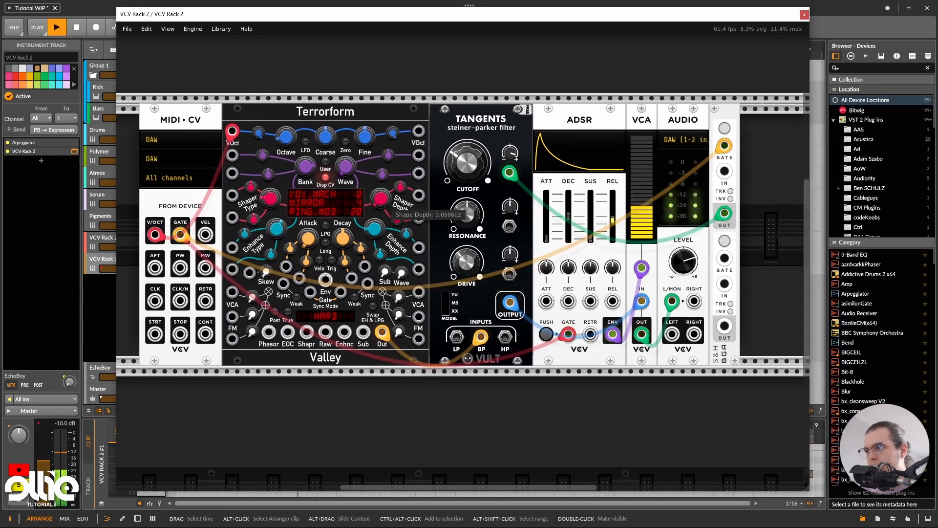
left_click_drag(380, 198, 380, 160)
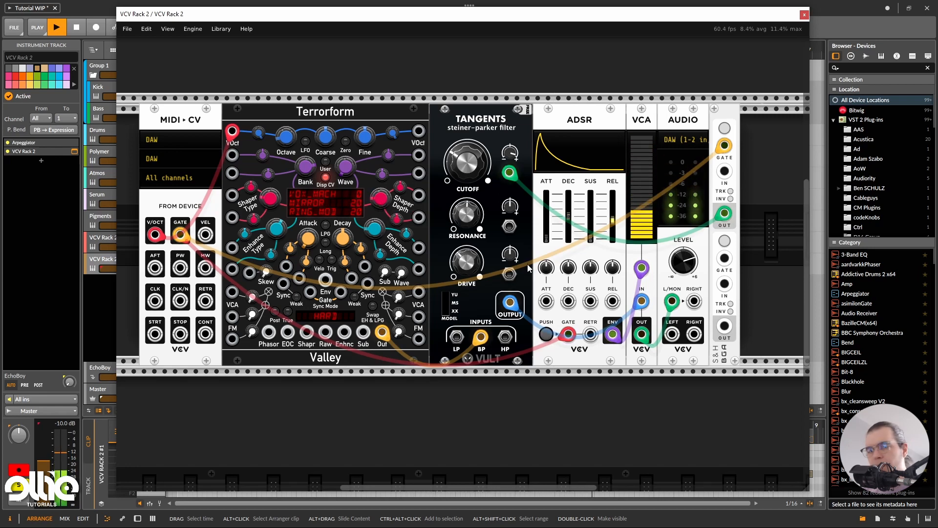
key("space")
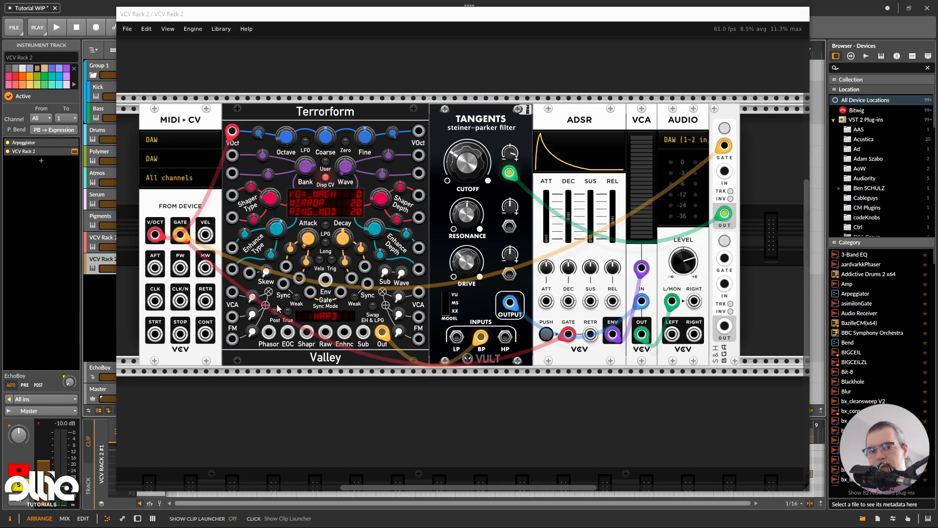
Add another Bogaudio S&H beside the first and patch the first module's second OUT into Terrorform's Shaper Depth CV input
mouse_move(254, 14)
left_mouse_down()
mouse_move(479, 24)
mouse_move(256, 7)
left_mouse_up()
right_click(396, 376)
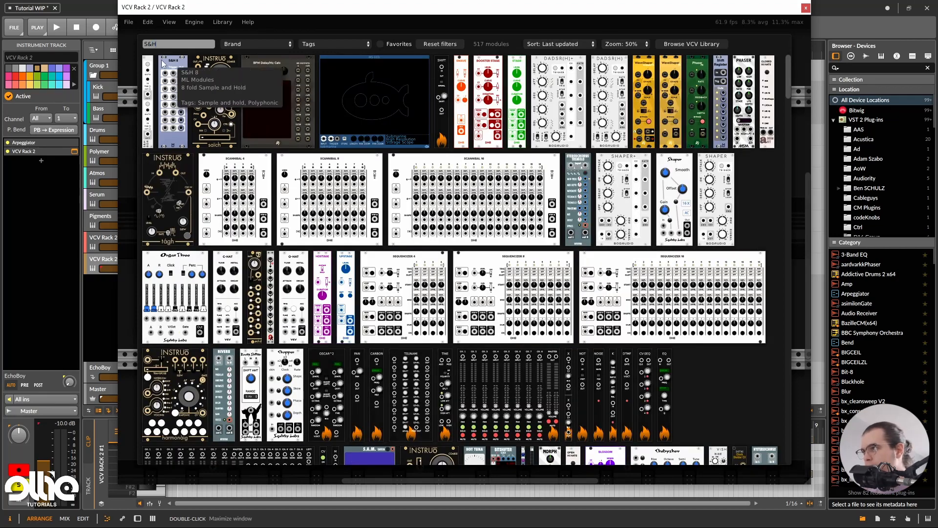
left_click(142, 59)
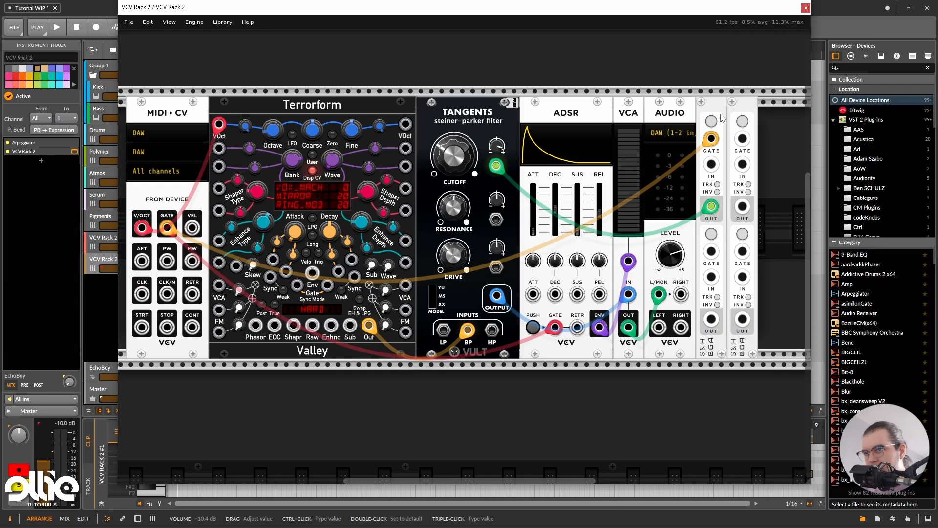
left_click_drag(711, 319, 405, 211)
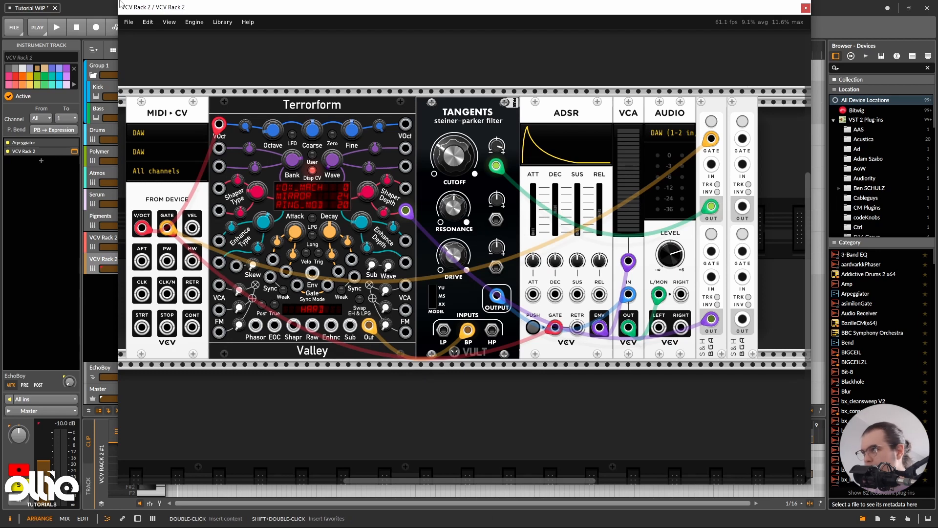
Audition the patch while shortening the ADSR's decay and setting Terrorform's Shape Depth to about 0.248
left_click(56, 28)
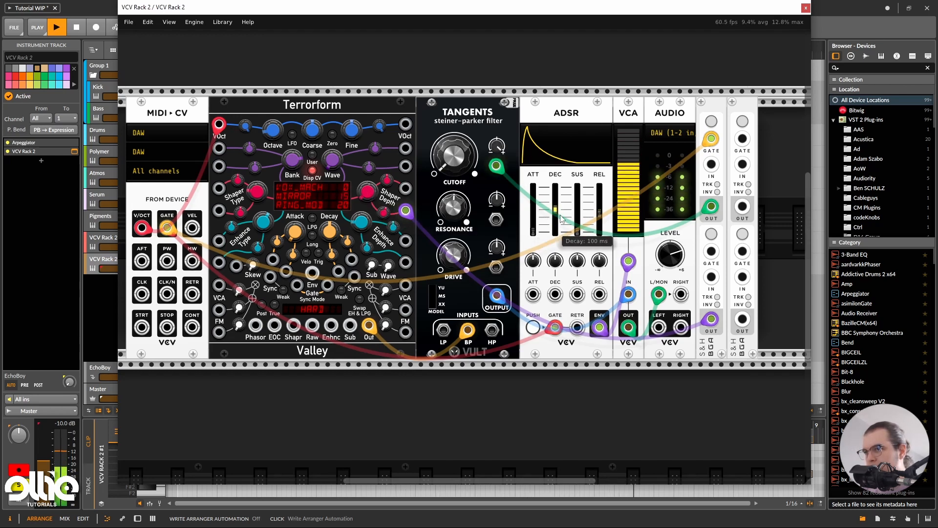
mouse_move(555, 209)
left_mouse_down()
mouse_move(556, 200)
mouse_move(555, 214)
left_mouse_up()
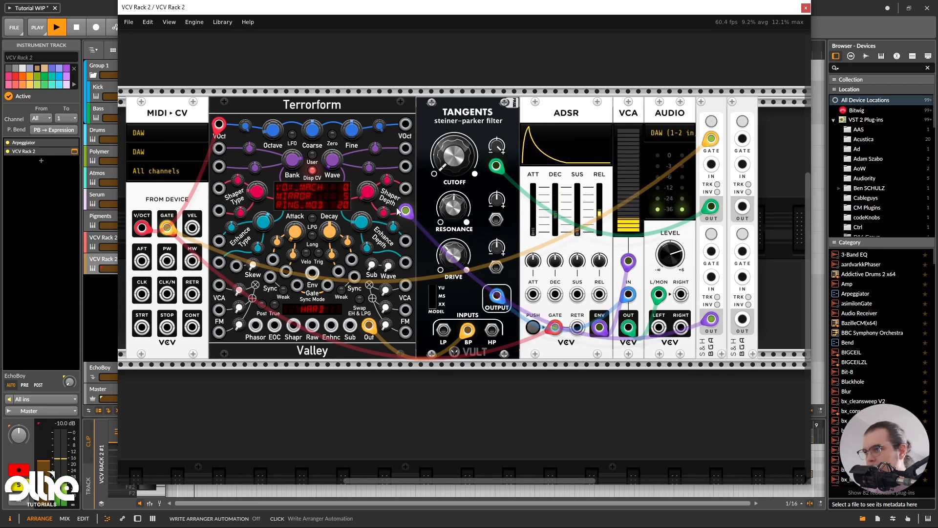
key("space")
left_click_drag(363, 198, 379, 196)
left_click(56, 28)
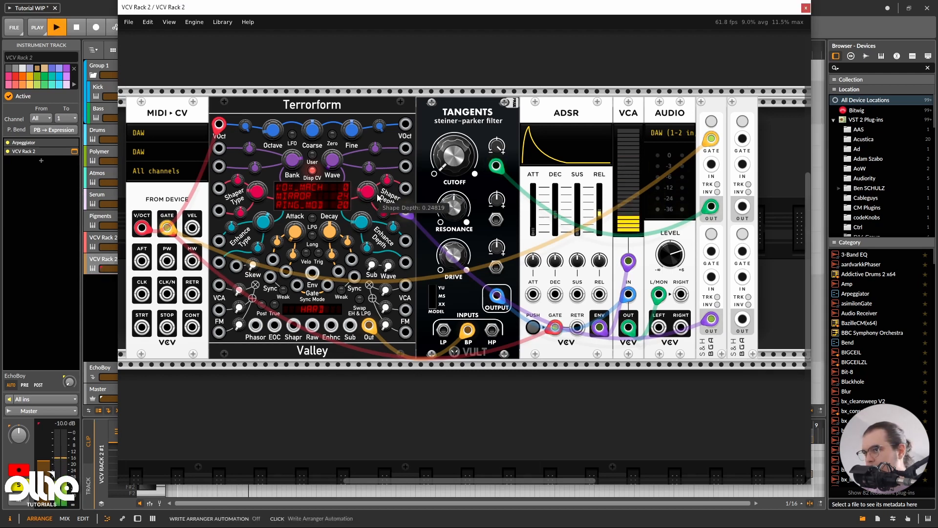
mouse_move(555, 215)
left_mouse_down()
mouse_move(555, 202)
mouse_move(555, 222)
mouse_move(555, 204)
mouse_move(555, 214)
left_mouse_up()
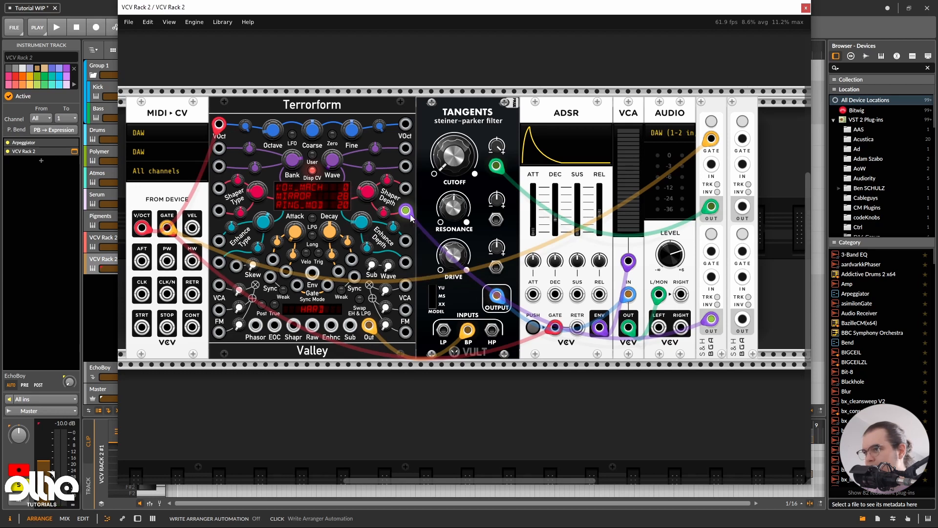
Move the S&H cable from Terrorform's Shaper Depth input to the ADSR's DEC input and raise the Decay CV amount during playback
left_click_drag(406, 211, 556, 295)
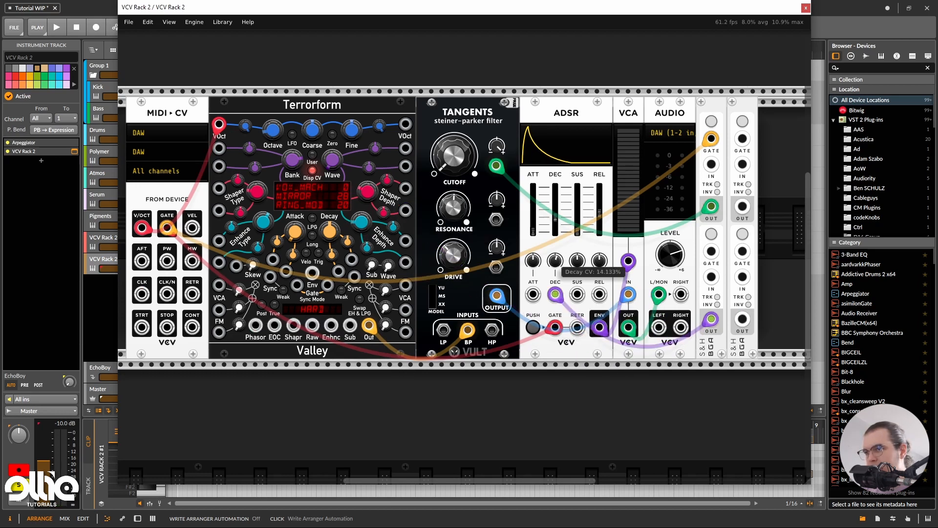
key("space")
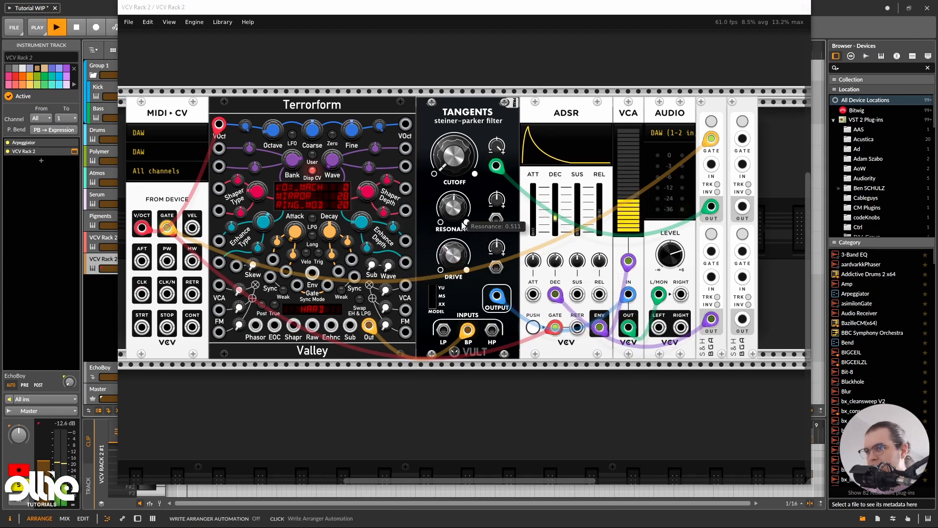
left_click_drag(554, 261, 554, 234)
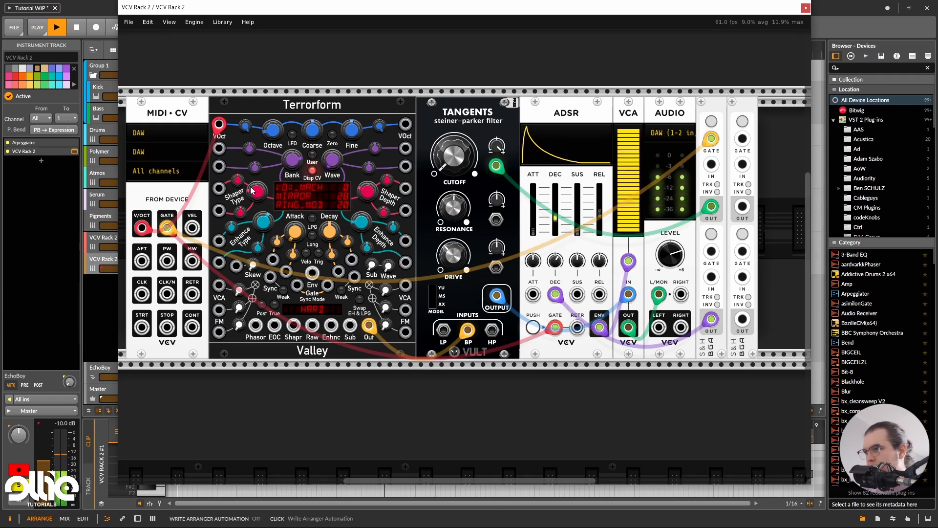
Fine-tune Terrorform's Shaper Depth slightly upward and stop playback
mouse_move(367, 191)
left_mouse_down()
mouse_move(367, 171)
mouse_move(367, 190)
left_mouse_up()
left_click(92, 8)
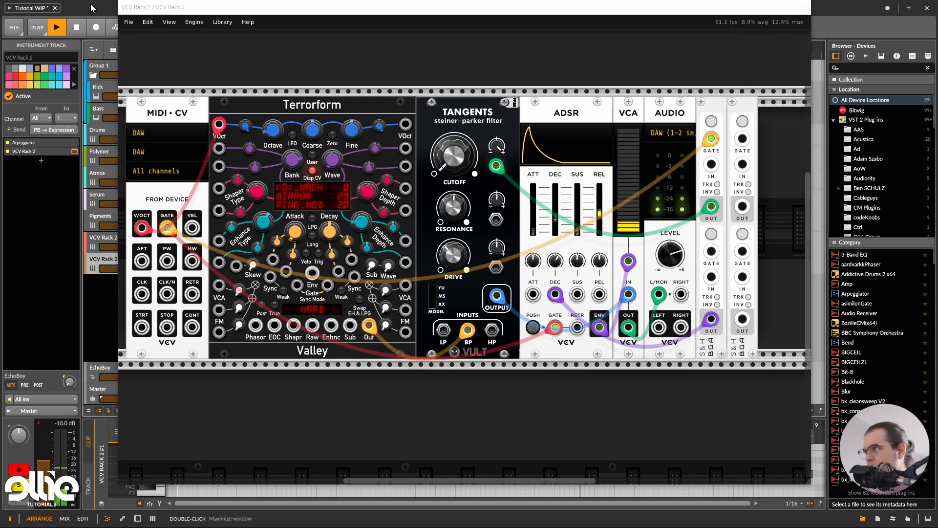
key("space")
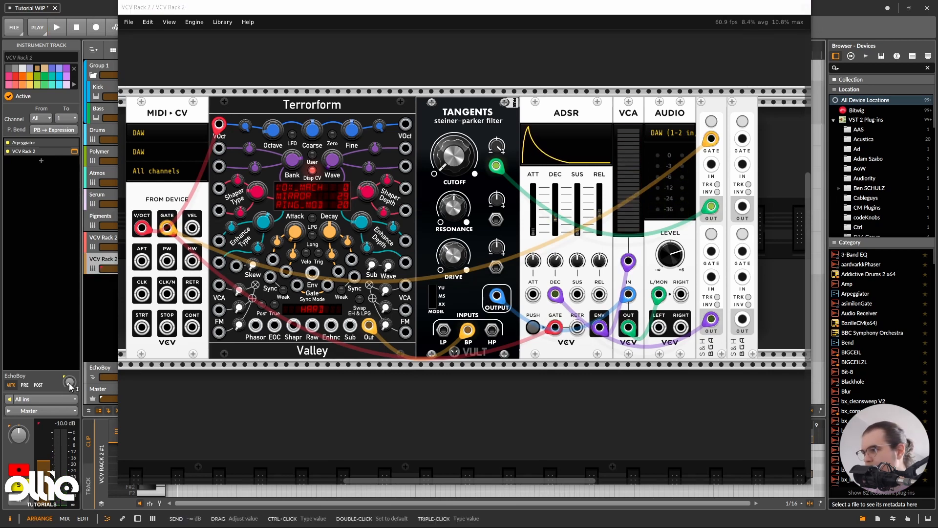
Raise the VCV Rack 2 track's EchoBoy send during playback and move the rack window off the track list
key("space")
left_click_drag(69, 382, 69, 370)
left_click_drag(214, 7, 303, 26)
left_click(117, 5)
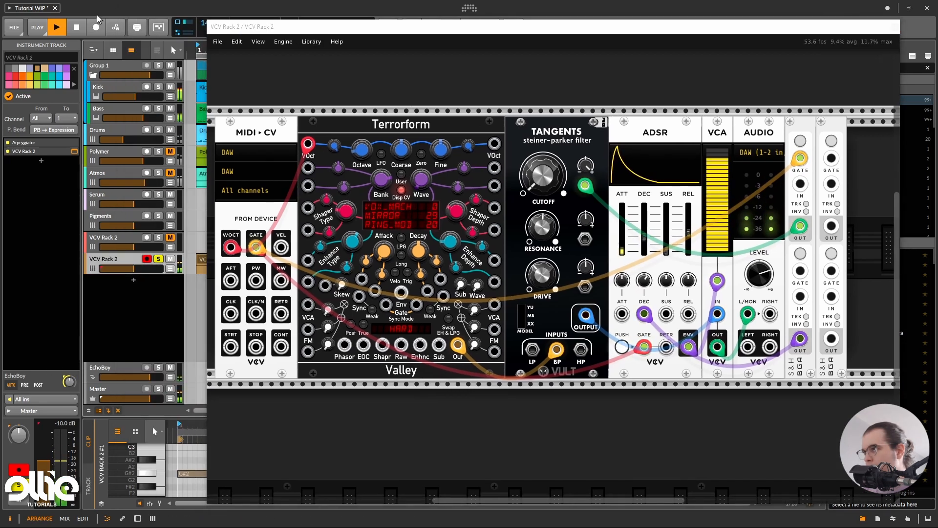
key("space")
Open the EchoBoy plug-in's interface from the EchoBoy effect track's device chain
left_click(117, 372)
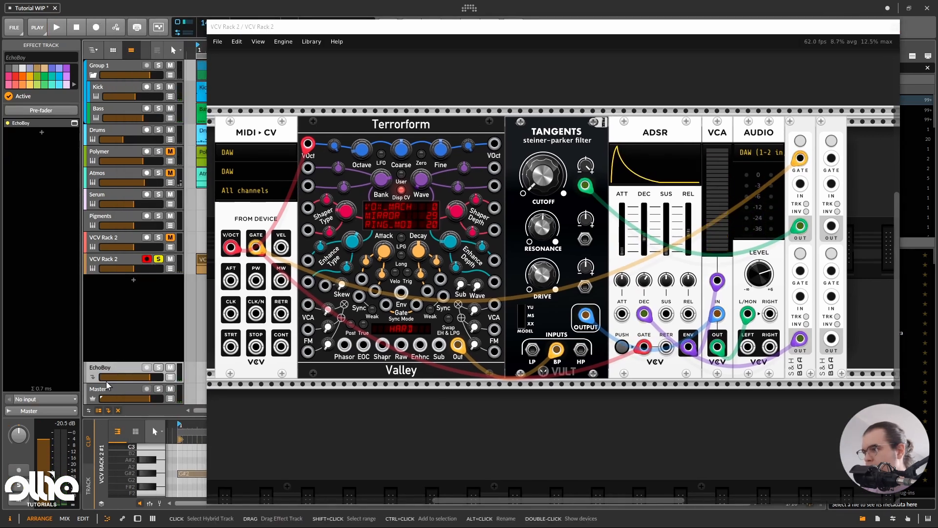
double_click(117, 372)
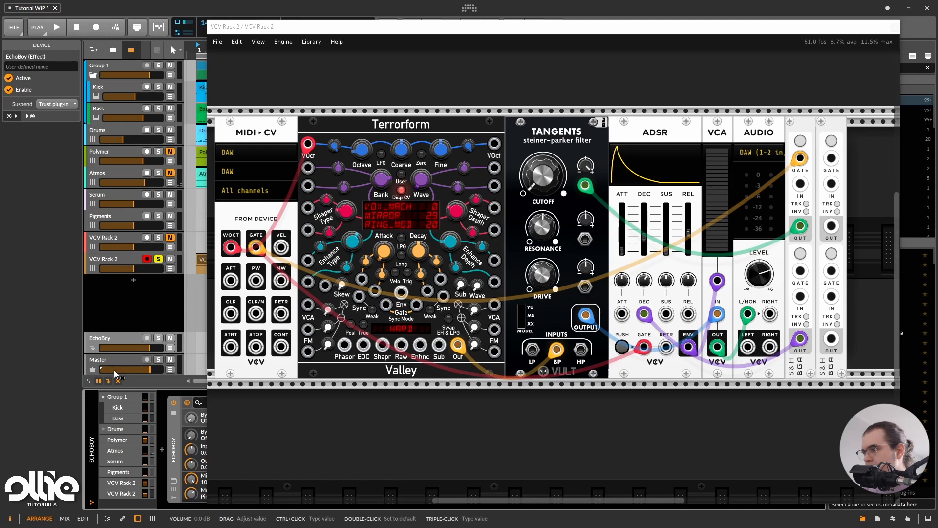
left_click(174, 481)
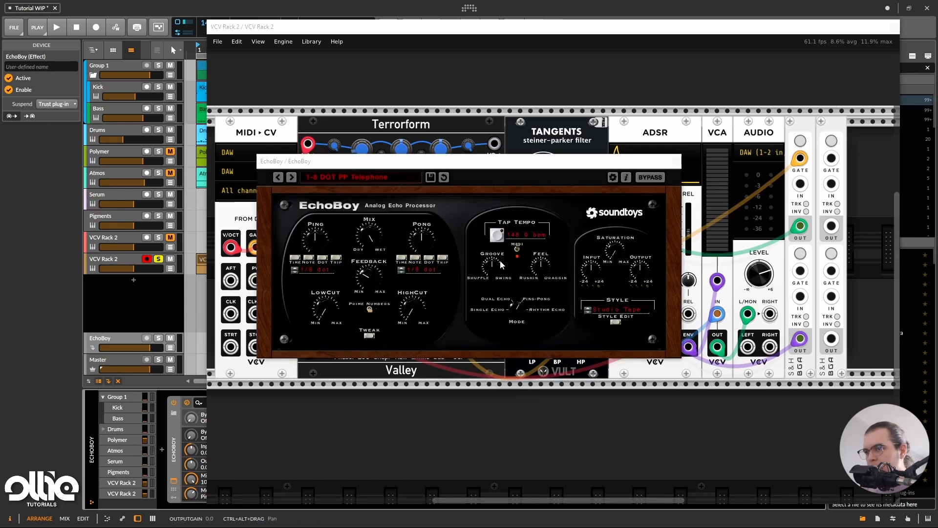
Close the EchoBoy interface, shift the VCV Rack 2 window toward the track list, and start playback
left_click(677, 161)
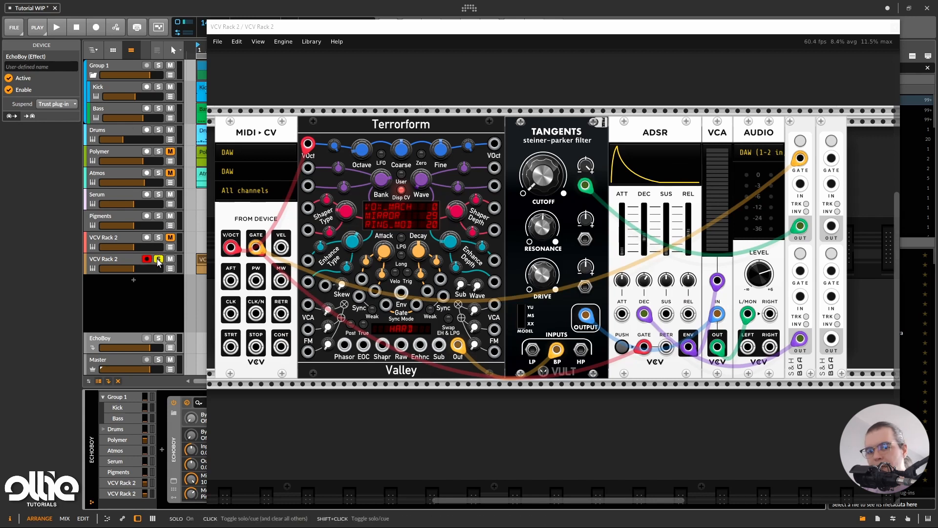
left_click_drag(391, 28, 332, 23)
key("space")
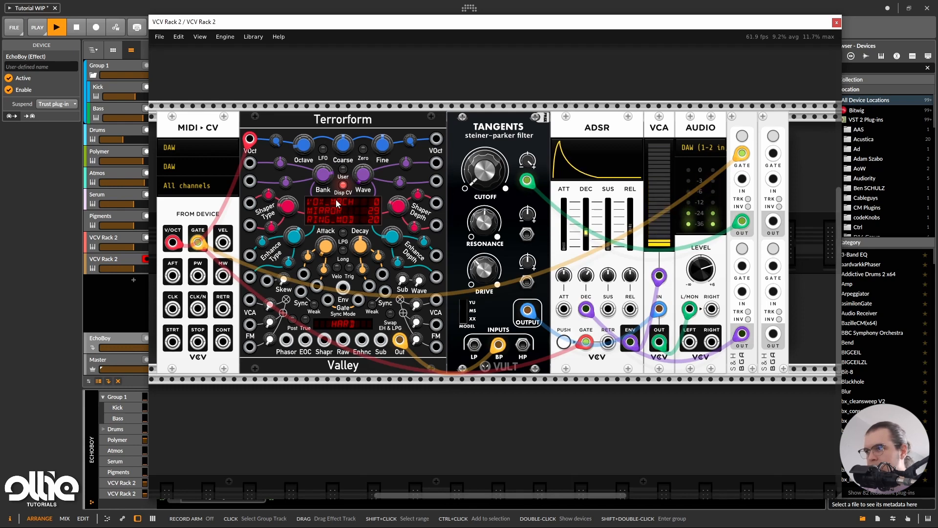
Fine-tune Terrorform's Shaper Depth to about 0.17 during playback, nudge the Wave knob, and stop playback
left_click_drag(398, 218, 402, 208)
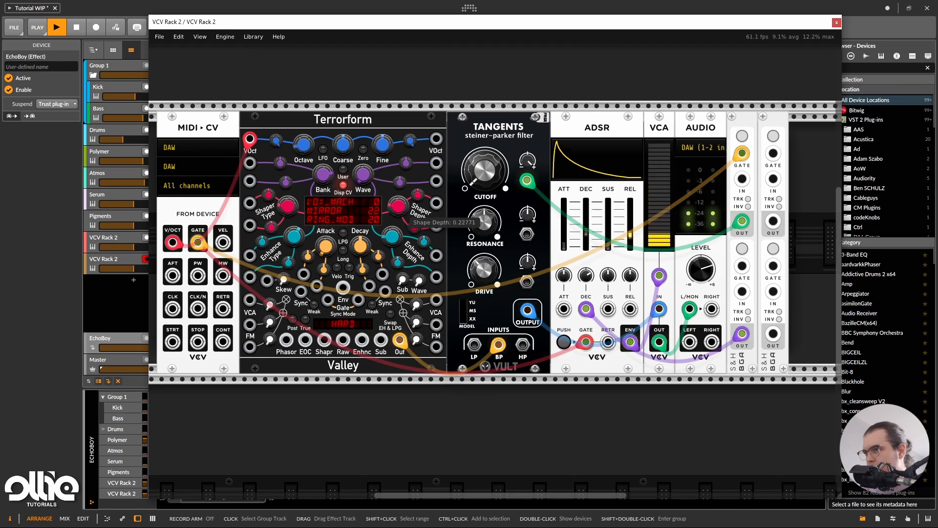
mouse_move(409, 210)
left_mouse_down()
mouse_move(408, 219)
mouse_move(396, 213)
left_mouse_up()
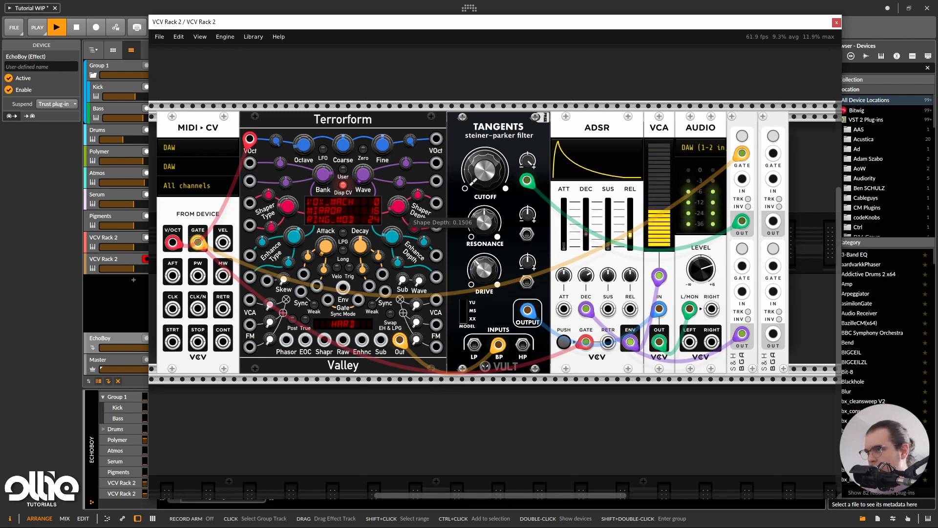
left_click_drag(399, 206, 398, 218)
mouse_move(362, 175)
left_mouse_down()
mouse_move(363, 13)
mouse_move(363, 175)
left_mouse_up()
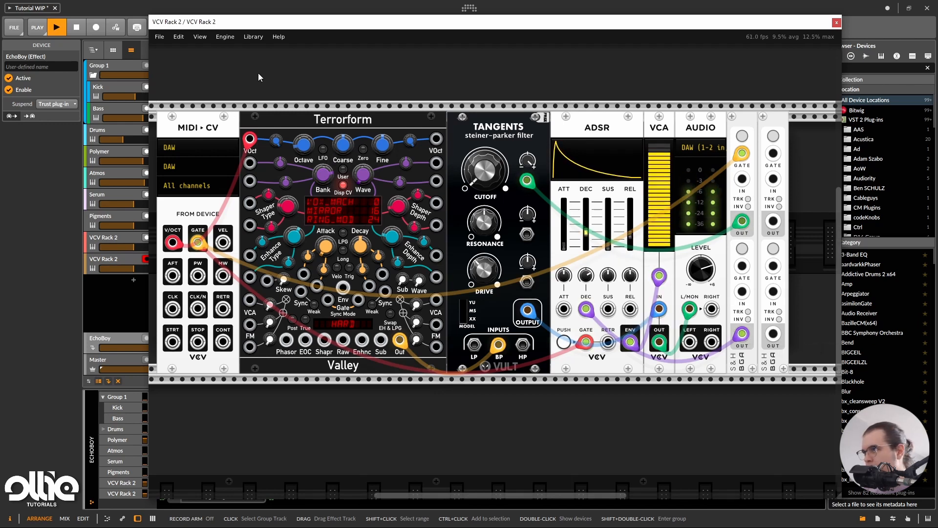
key("space")
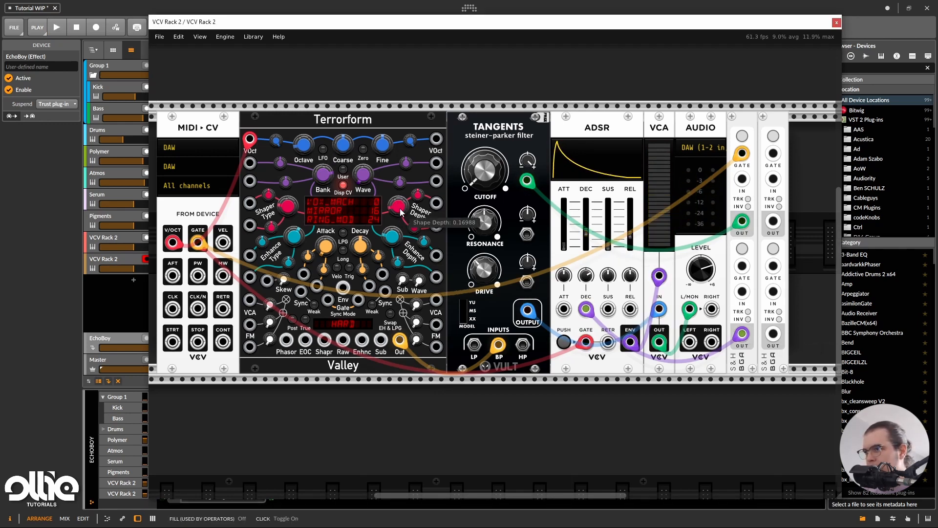
Patch the MIDI-CV GATE output to the second S&H module's upper GATE input and that section's OUT to Terrorform's Wave CV input
left_click_drag(772, 153, 198, 242)
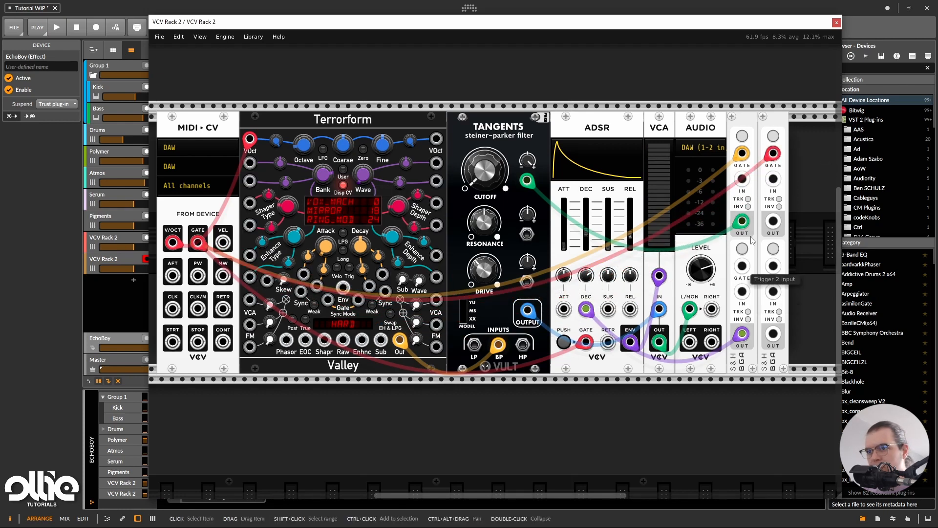
mouse_move(773, 221)
left_mouse_down()
mouse_move(438, 198)
mouse_move(437, 184)
left_mouse_up()
Raise Terrorform's Wave CV amount during playback and readjust the Wave and Shaper Depth knobs to suit the modulation
left_click(128, 5)
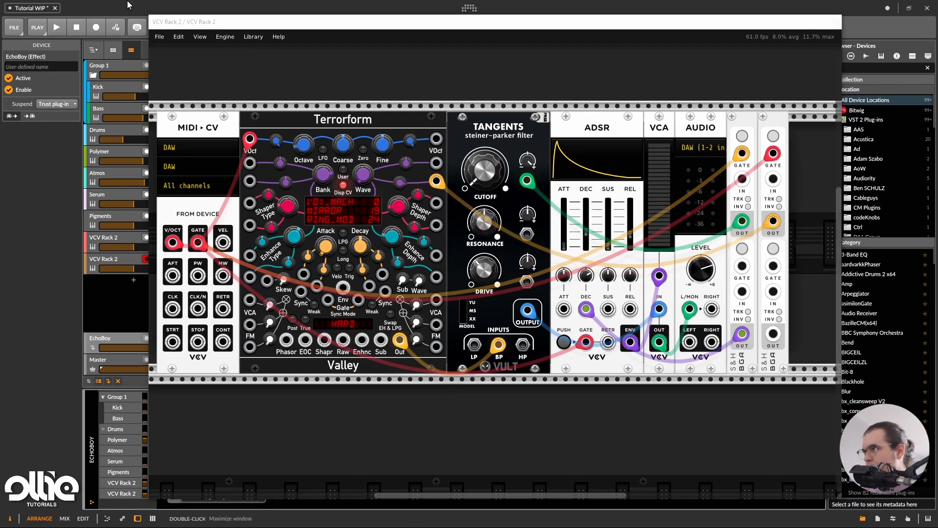
key("space")
left_click_drag(400, 182, 400, 171)
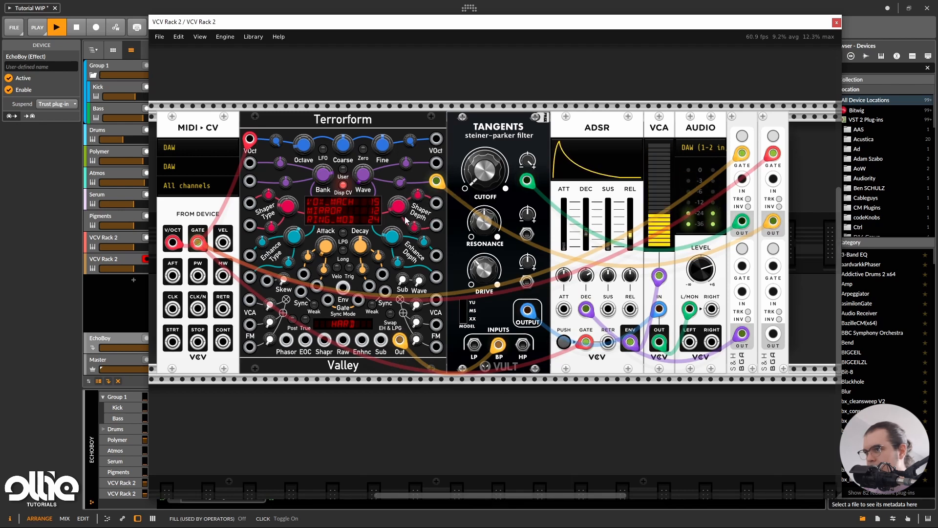
left_click_drag(401, 211, 362, 180)
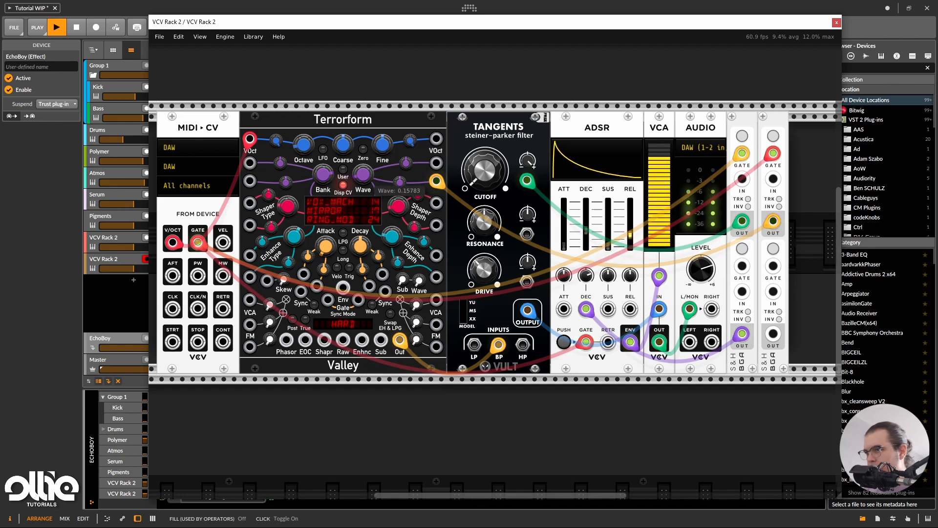
left_click_drag(399, 205, 398, 225)
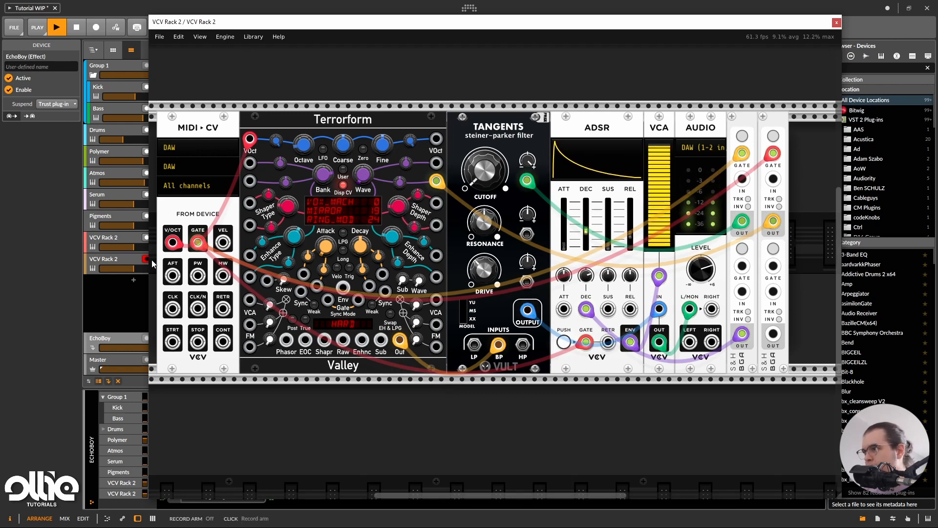
Set the record-armed VCV Rack 2 track's volume to -11.0 dB, nudge the rack window upward, and stop playback
left_click_drag(136, 270, 135, 270)
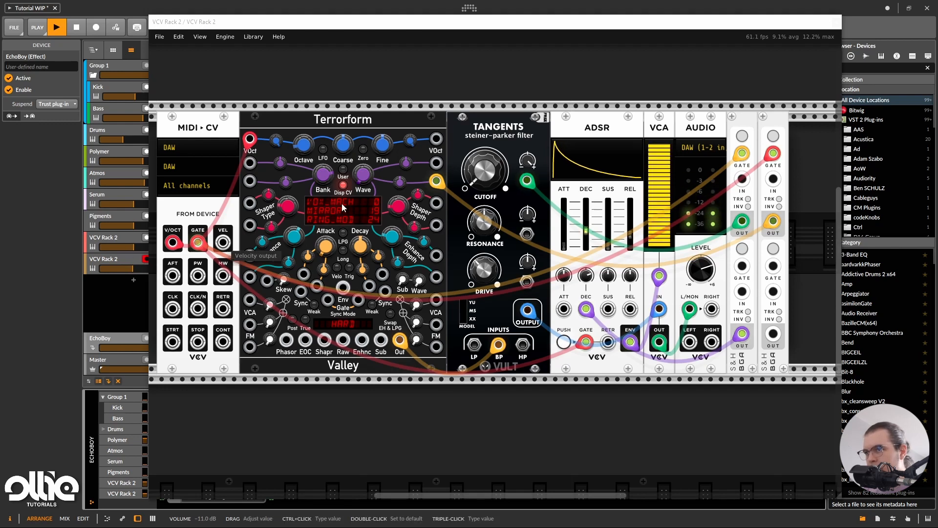
left_click_drag(195, 20, 182, 11)
left_click(106, 6)
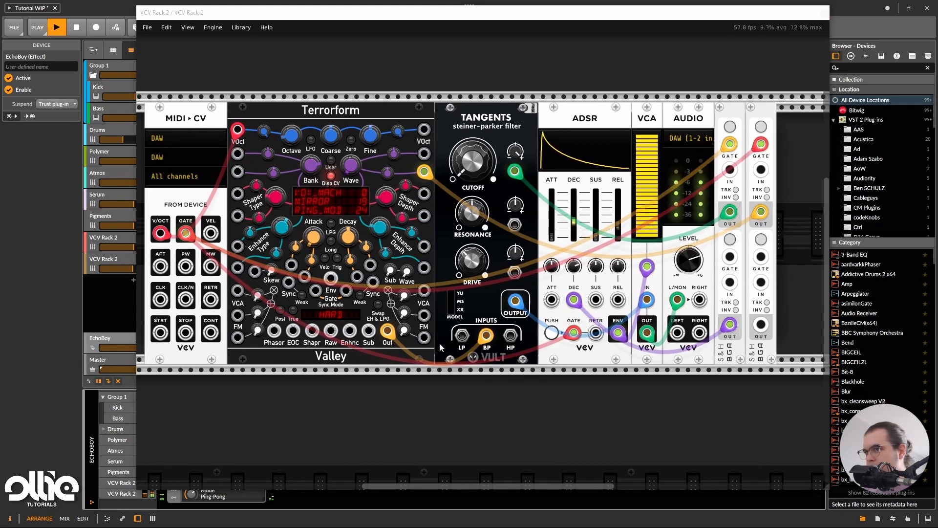
key("space")
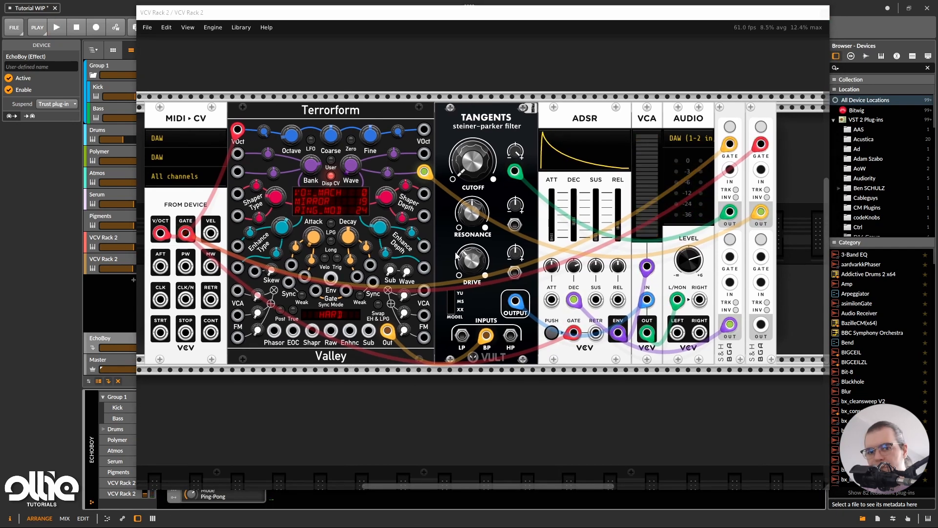